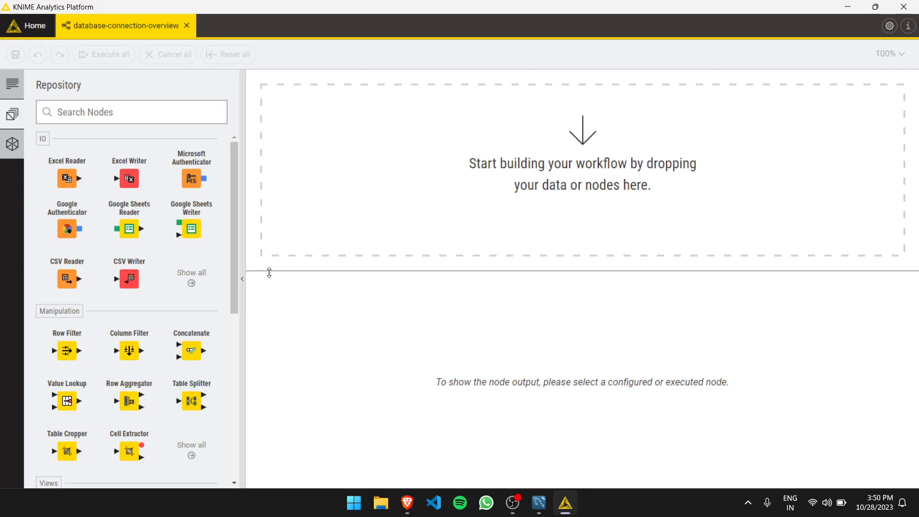
# Search the node repository for "Mysql co" among the advanced nodes and add a MySQL Connector node to the workflow.
pyautogui.click(92, 114)
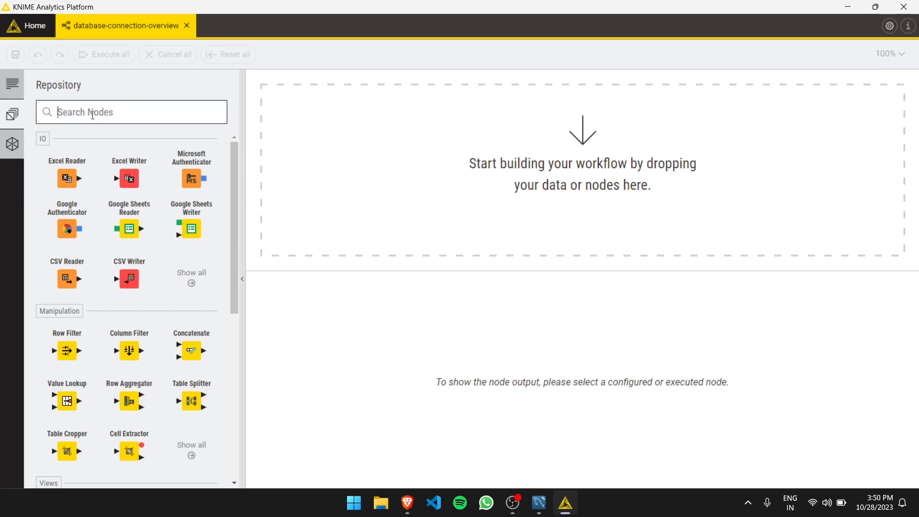
pyautogui.write('Mysq')
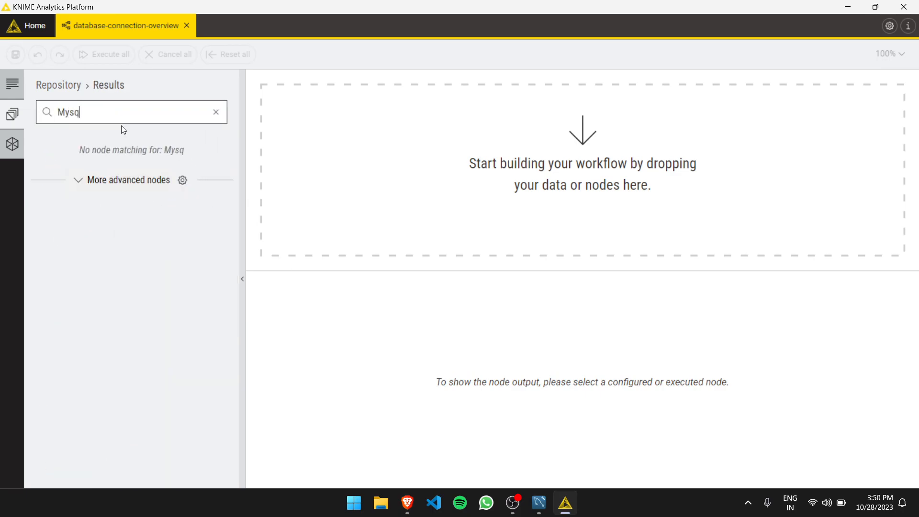
pyautogui.write('l co')
pyautogui.click(106, 180)
pyautogui.moveTo(66, 246); pyautogui.dragTo(409, 156)
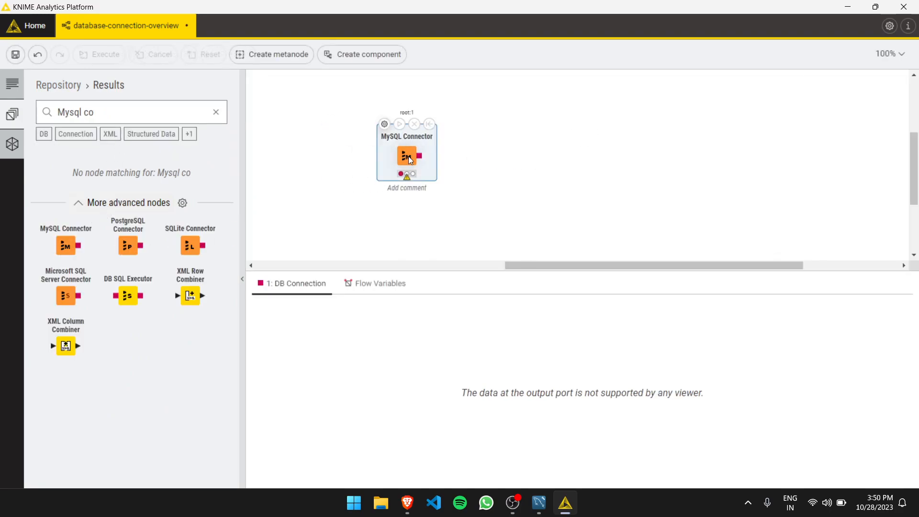
pyautogui.click(477, 154)
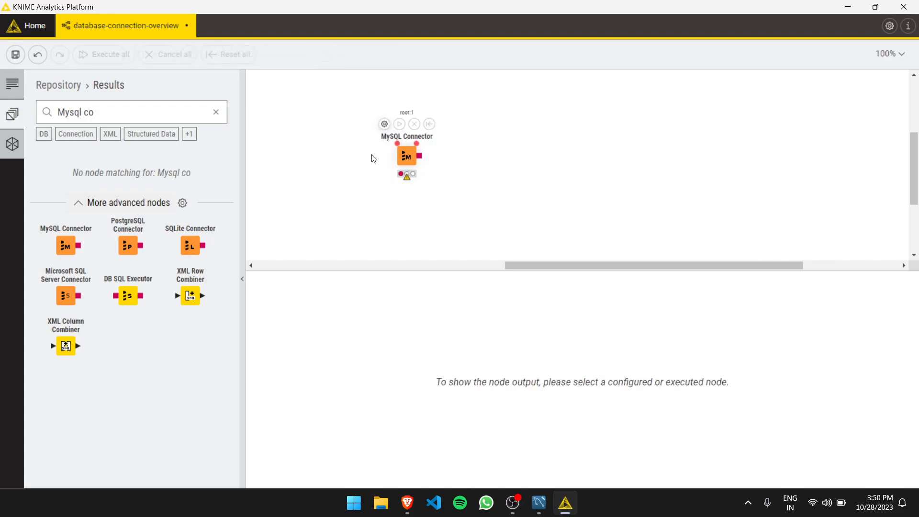
# Find the Credentials Configuration node with the search "crede", add it and link its flow variable output to the MySQL Connector.
pyautogui.tripleClick(191, 112)
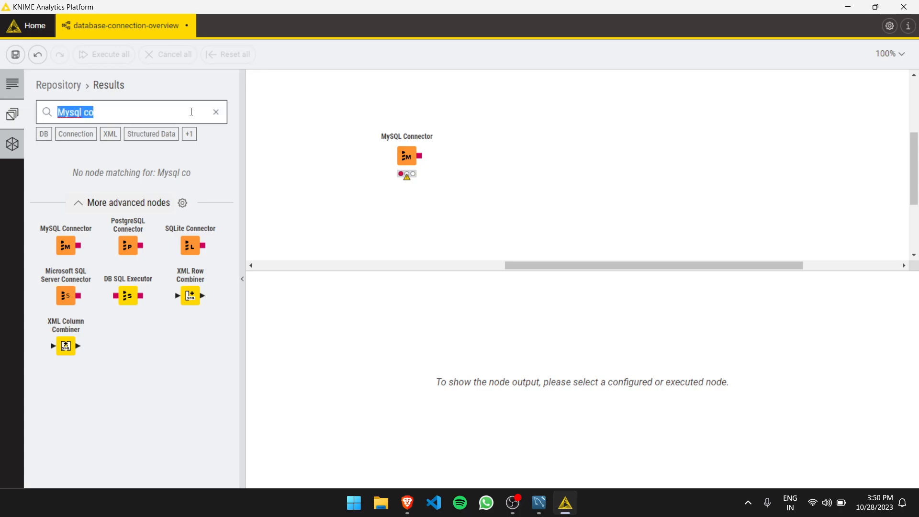
pyautogui.write('crede')
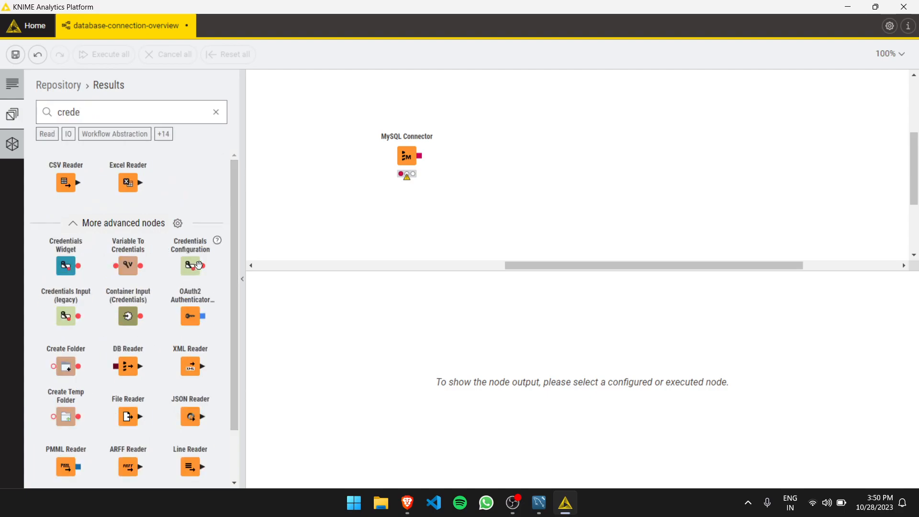
pyautogui.moveTo(340, 134); pyautogui.dragTo(397, 141)
# Configure the Credentials Configuration node with username root and the account password, and enable saving the password in the configuration.
pyautogui.click(311, 87)
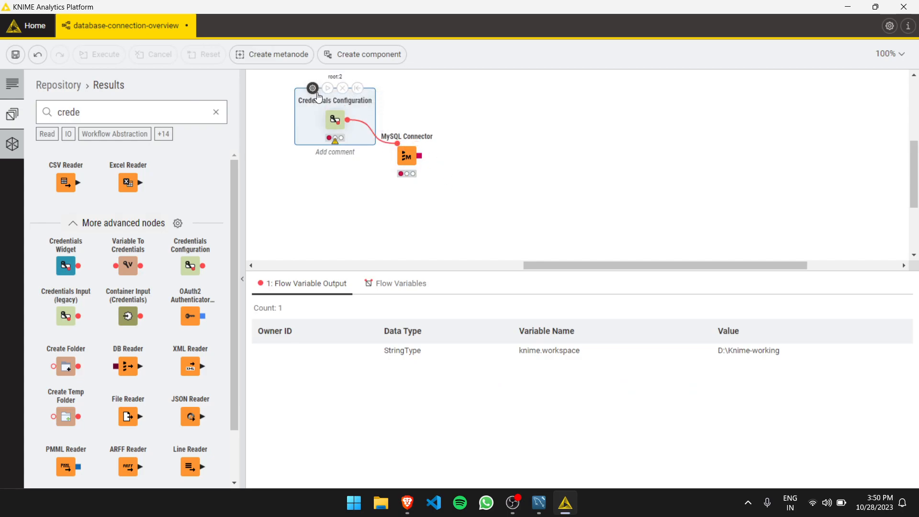
pyautogui.moveTo(395, 99); pyautogui.dragTo(450, 83)
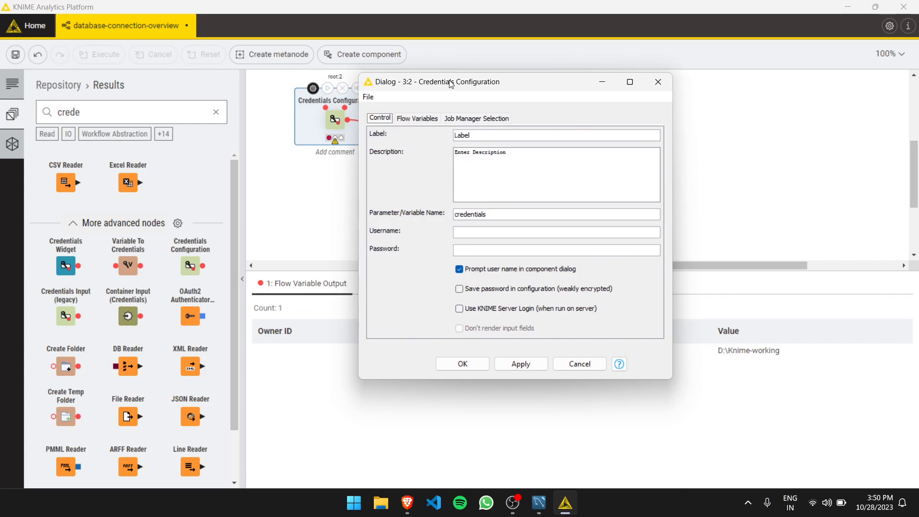
pyautogui.click(486, 230)
pyautogui.click(464, 290)
pyautogui.click(642, 295)
pyautogui.click(498, 289)
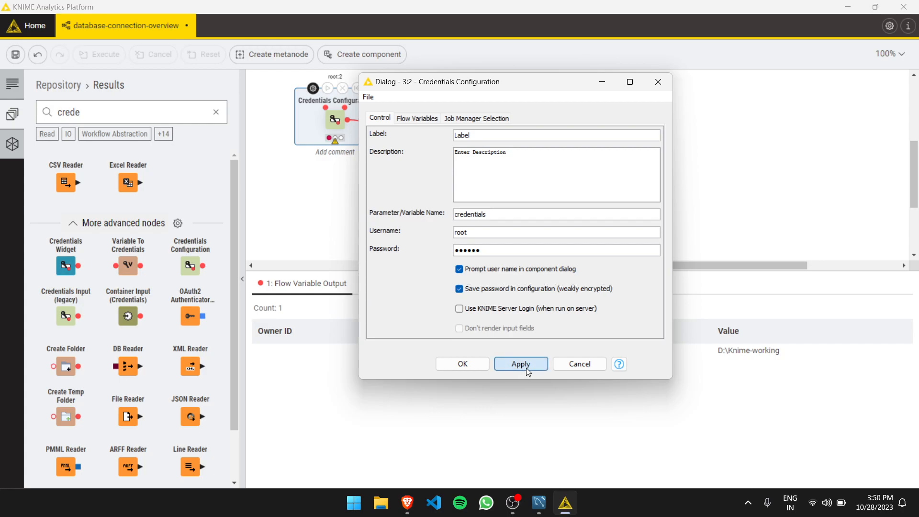
pyautogui.click(462, 363)
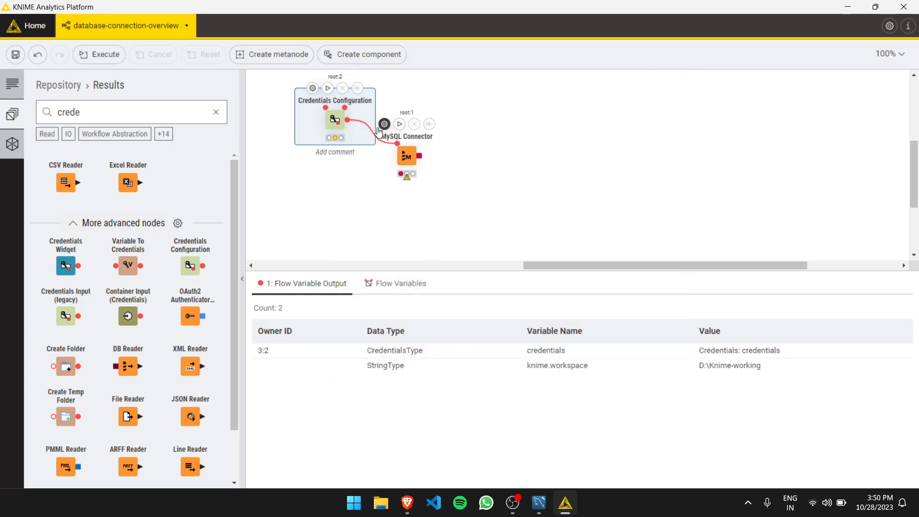
# Execute the Credentials Configuration node and open the MySQL Connector's connection settings at the hostname.
pyautogui.click(408, 160)
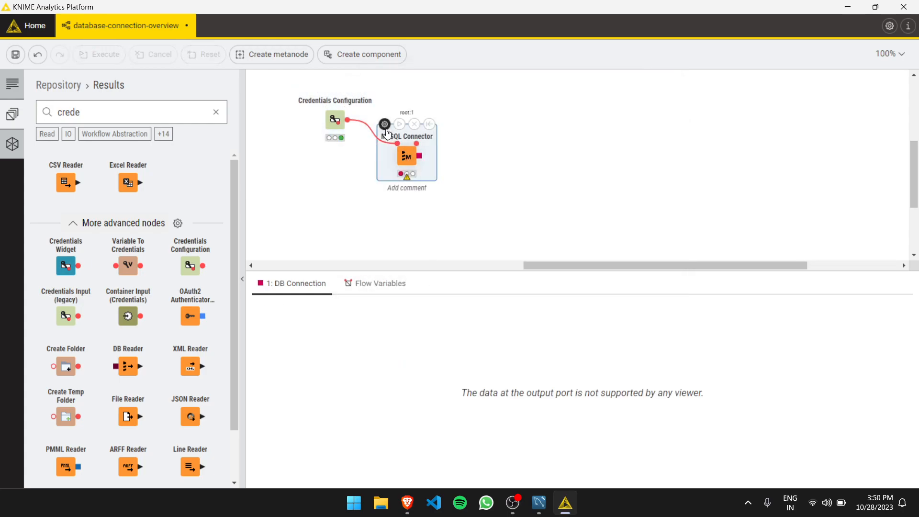
pyautogui.doubleClick(408, 160)
pyautogui.click(334, 220)
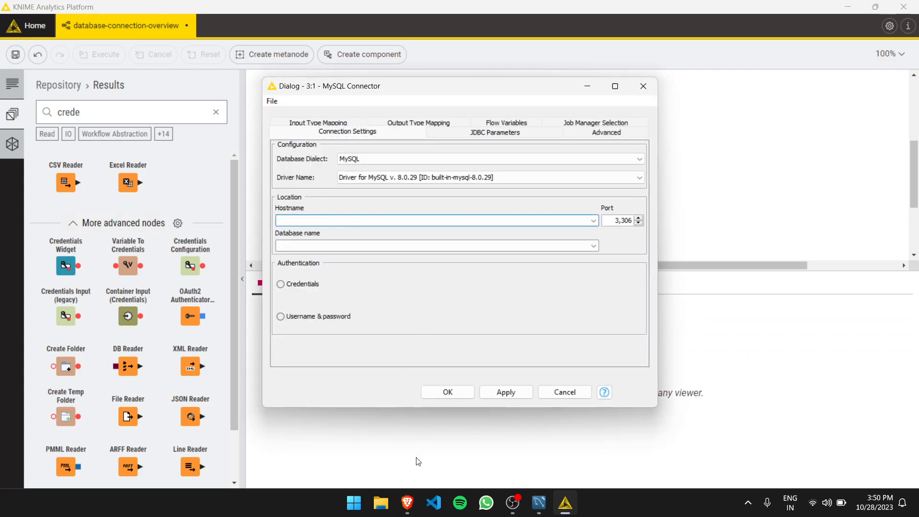
# Switch to MySQL Workbench, open the Library connection, close the duplicate session and save the Library_database script.
pyautogui.click(539, 502)
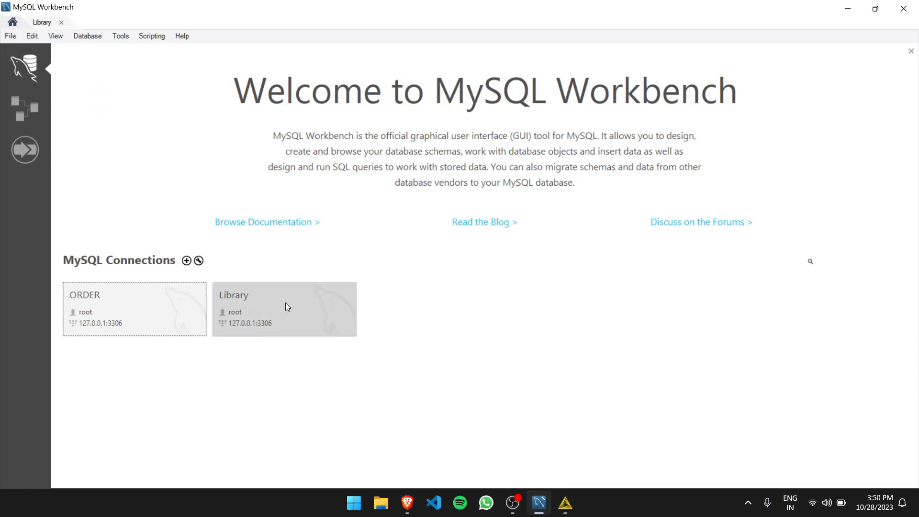
pyautogui.click(302, 315)
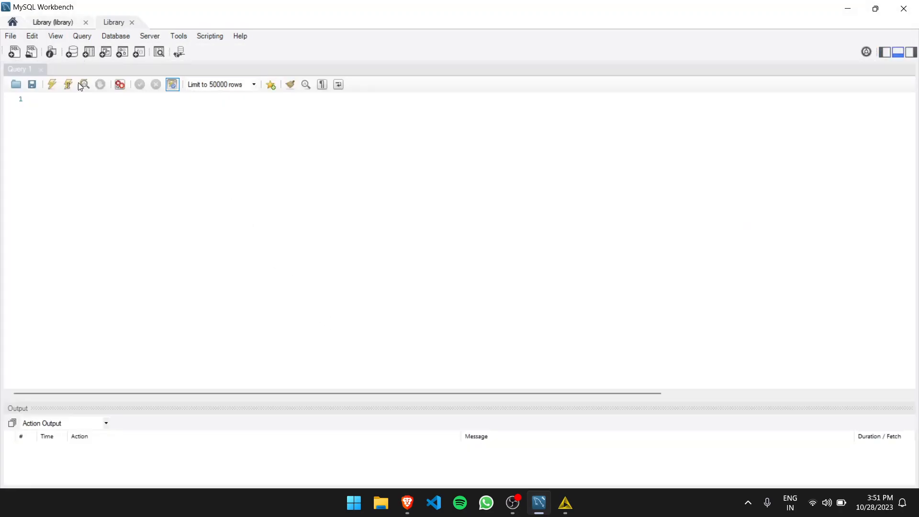
pyautogui.click(55, 20)
pyautogui.click(110, 22)
pyautogui.click(131, 23)
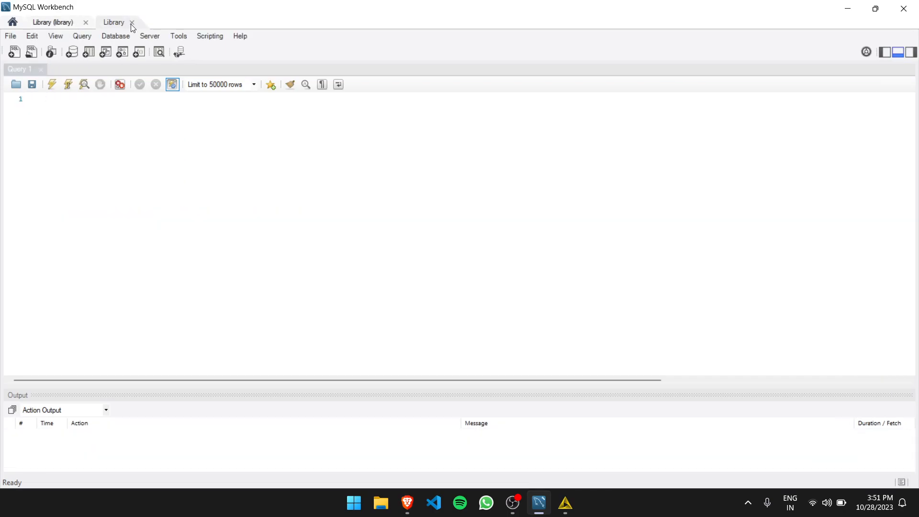
pyautogui.scroll(13, 139, 161)
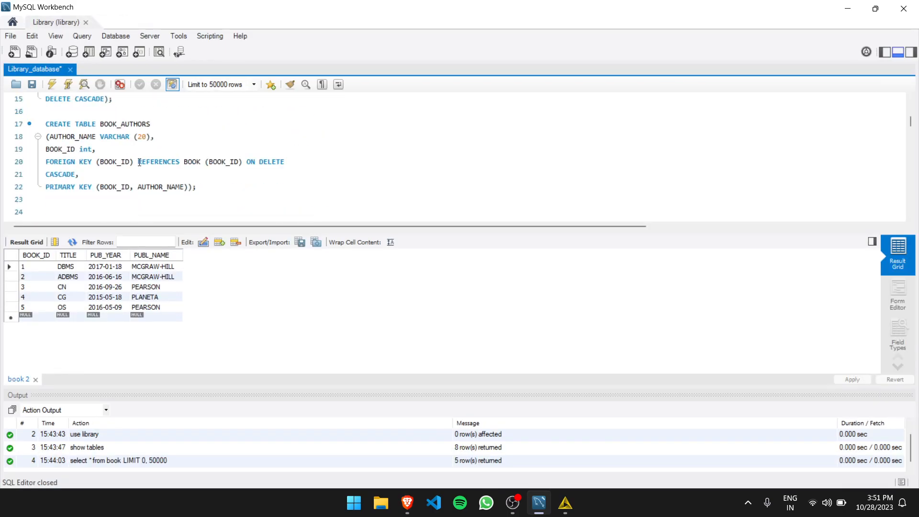
pyautogui.hotkey('ctrl', 's')
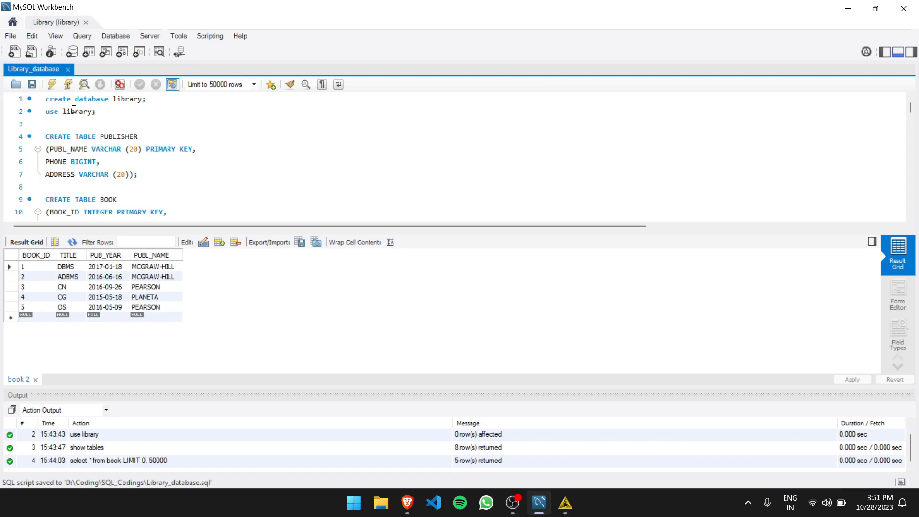
# Copy the hostname 127.0.0.1 from the Library connection's settings and paste it as the MySQL Connector's hostname in KNIME.
pyautogui.click(17, 22)
pyautogui.rightClick(258, 320)
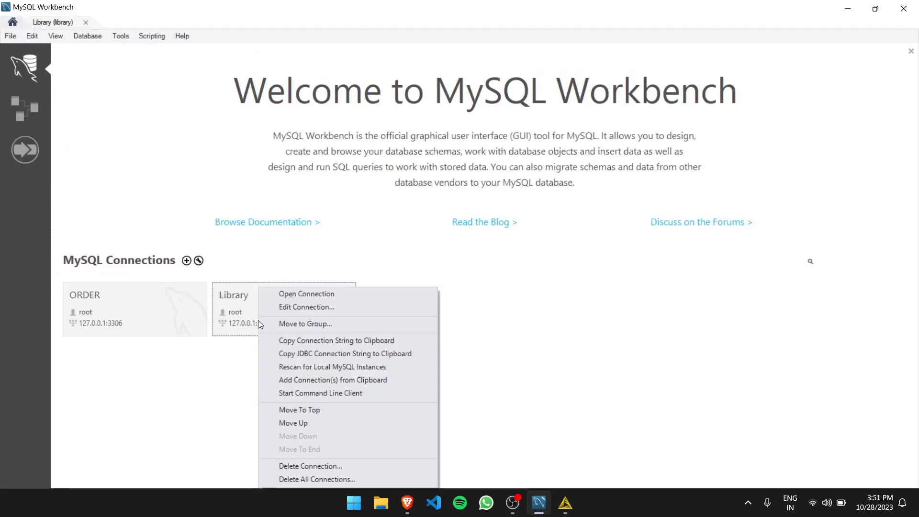
pyautogui.click(346, 306)
pyautogui.moveTo(459, 175); pyautogui.dragTo(386, 174)
pyautogui.hotkey('ctrl', 'c')
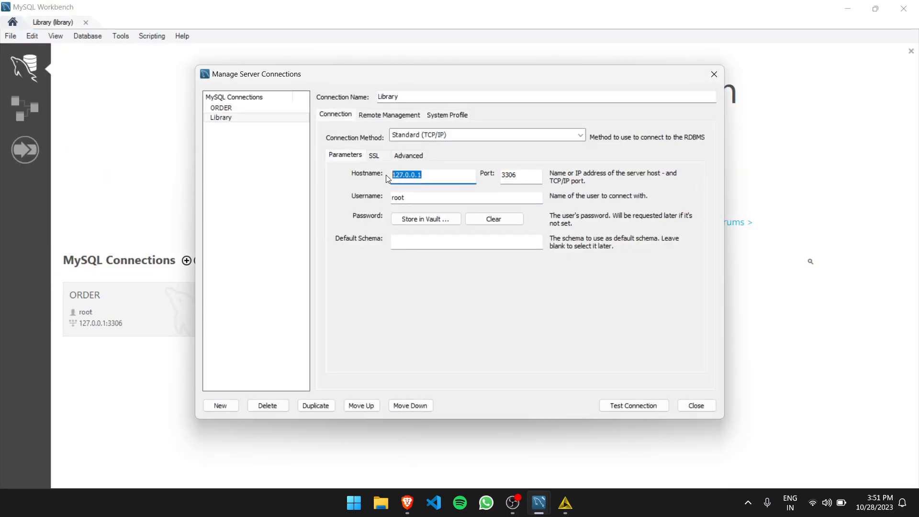
pyautogui.hotkey('alt', 'Tab')
pyautogui.hotkey('alt', 'Tab')
pyautogui.press('Tab')
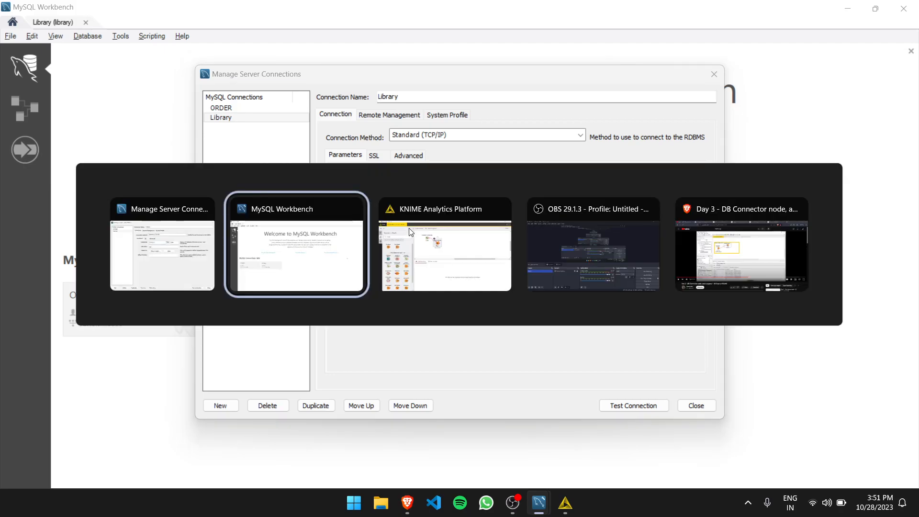
pyautogui.hotkey('ctrl', 'v')
# Choose library as the MySQL Connector's database name.
pyautogui.click(355, 246)
pyautogui.click(593, 245)
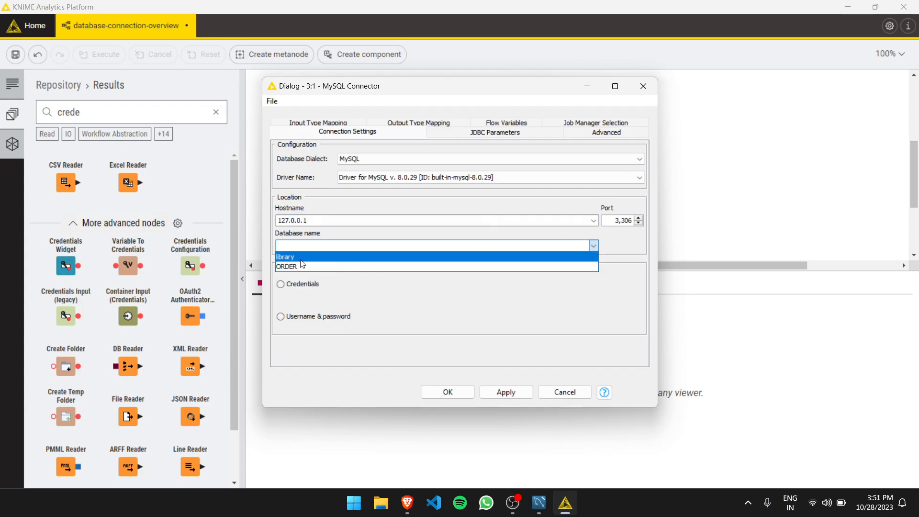
pyautogui.click(287, 257)
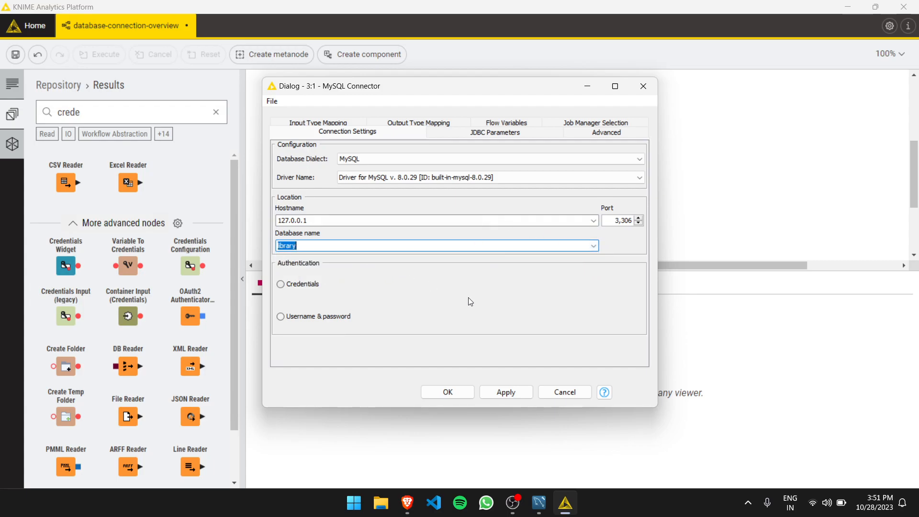
# Set the MySQL Connector's authentication to username and password, enter root and the account password, and apply the settings.
pyautogui.click(313, 315)
pyautogui.click(360, 311)
pyautogui.write('root')
pyautogui.press('Tab')
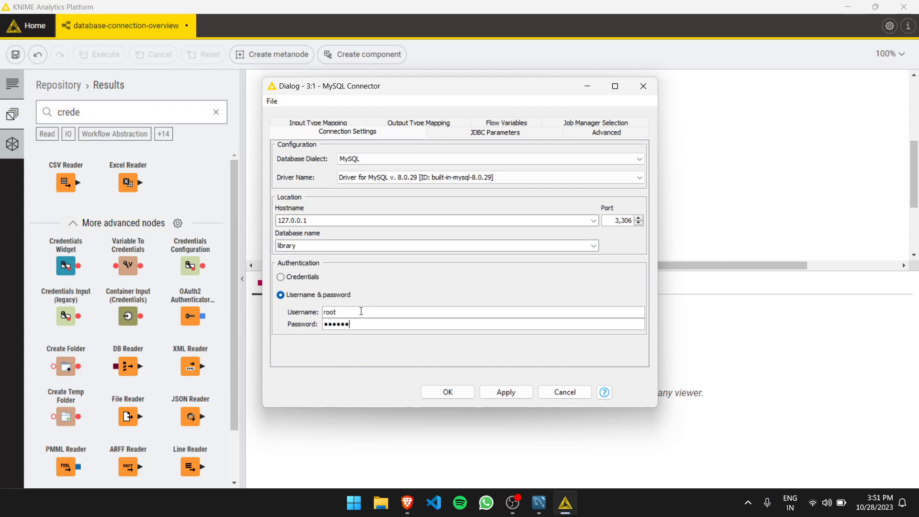
pyautogui.click(506, 392)
# Check the port of the Library connection in MySQL Workbench and close the connection manager.
pyautogui.click(538, 501)
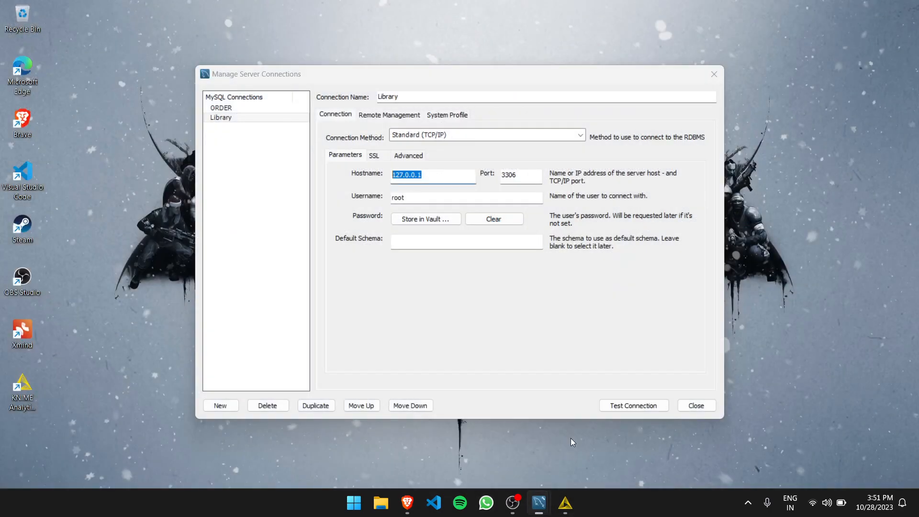
pyautogui.click(570, 438)
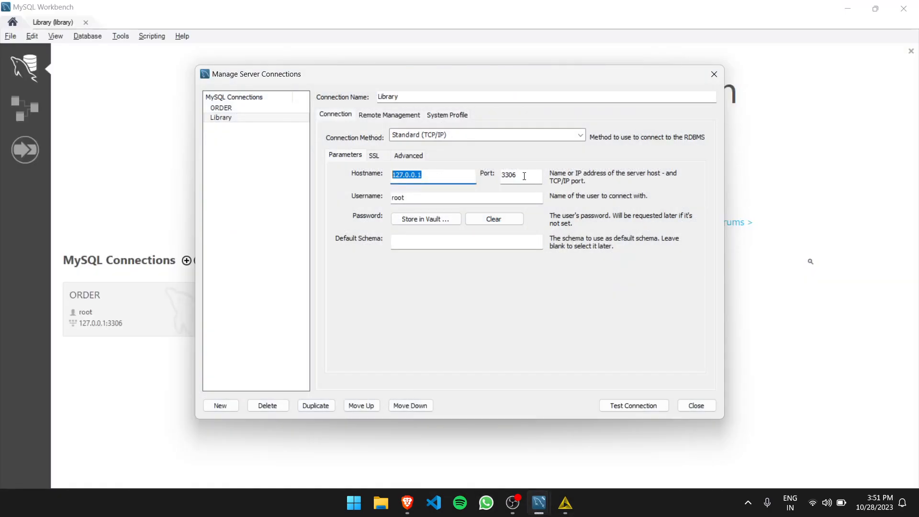
pyautogui.moveTo(524, 176); pyautogui.dragTo(510, 173)
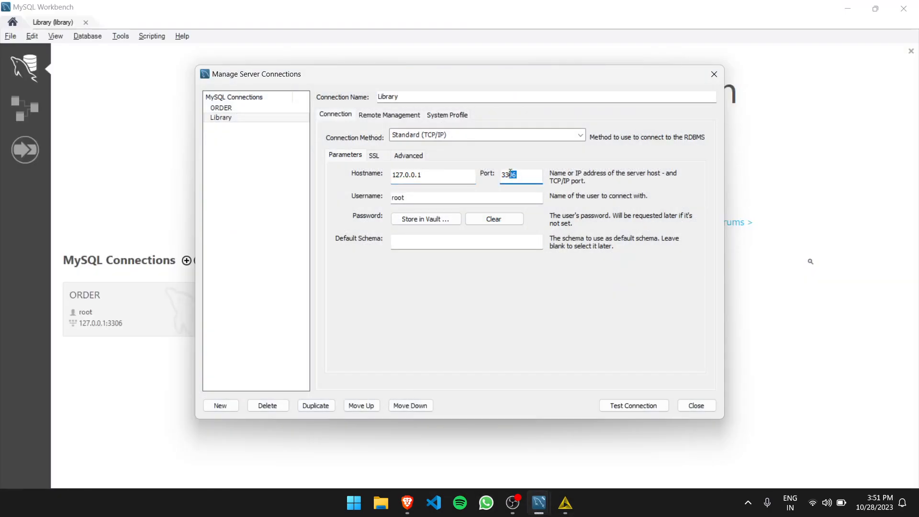
pyautogui.click(714, 73)
# Switch back to KNIME, confirm the MySQL Connector settings and execute the node.
pyautogui.hotkey('alt', 'Tab')
pyautogui.click(506, 392)
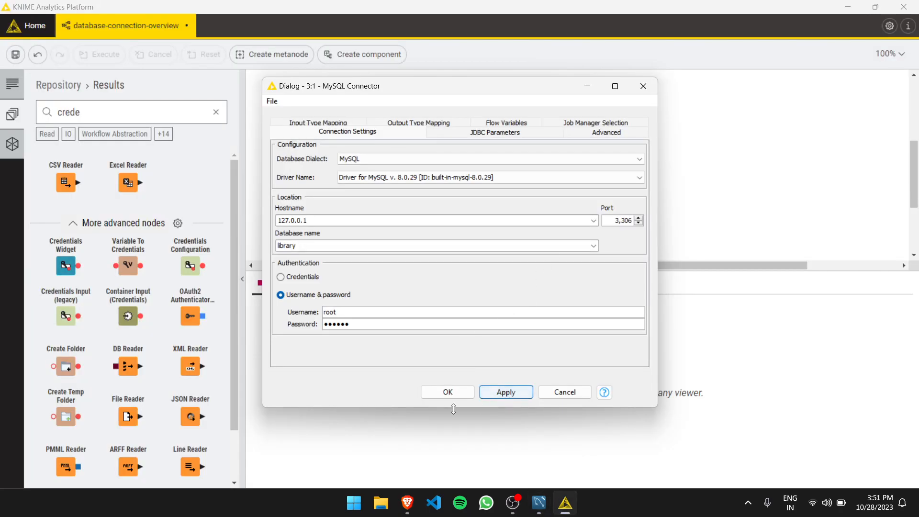
pyautogui.click(447, 392)
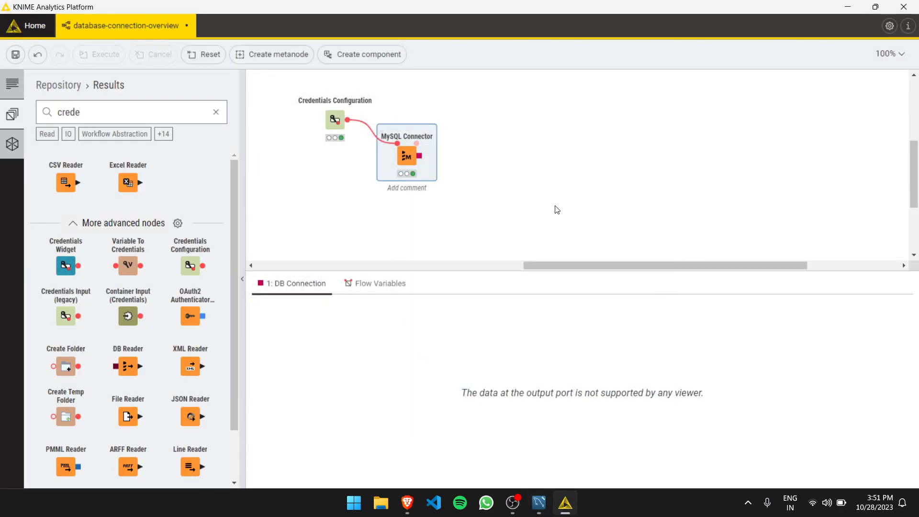
# Add a DB Table Selector node connected to the MySQL Connector's output, finding it with the search "DB ta".
pyautogui.moveTo(408, 154); pyautogui.dragTo(457, 138)
pyautogui.moveTo(409, 171)
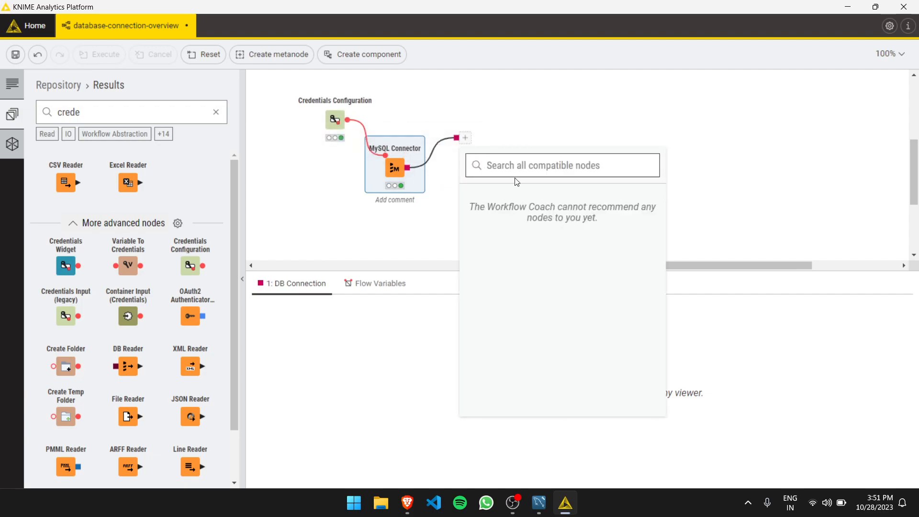
pyautogui.write('DB ta')
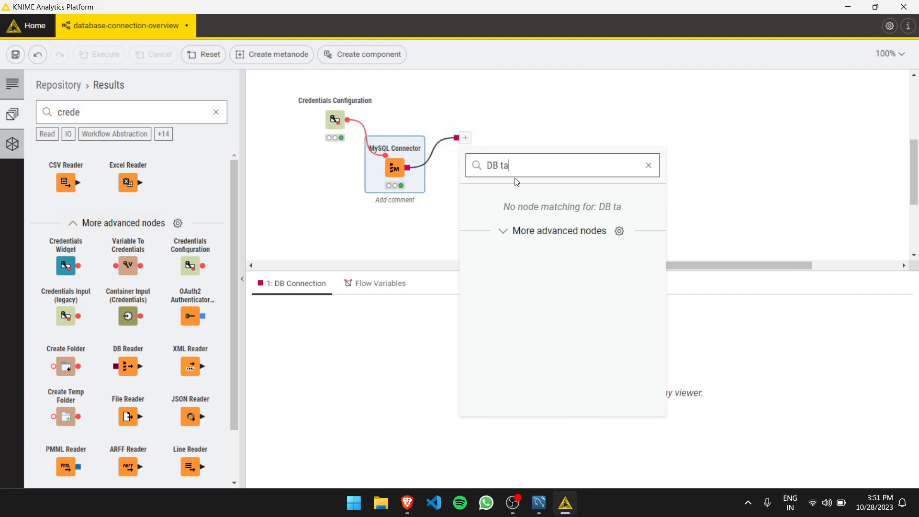
pyautogui.click(525, 240)
pyautogui.moveTo(524, 242); pyautogui.dragTo(504, 245)
pyautogui.click(503, 246)
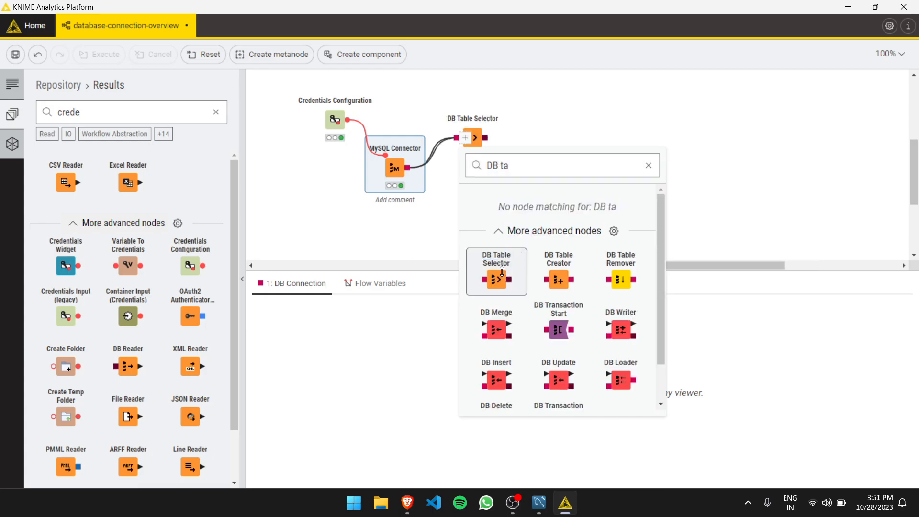
# Configure the DB Table Selector to use the book table of the library schema and apply the settings.
pyautogui.doubleClick(458, 113)
pyautogui.click(600, 157)
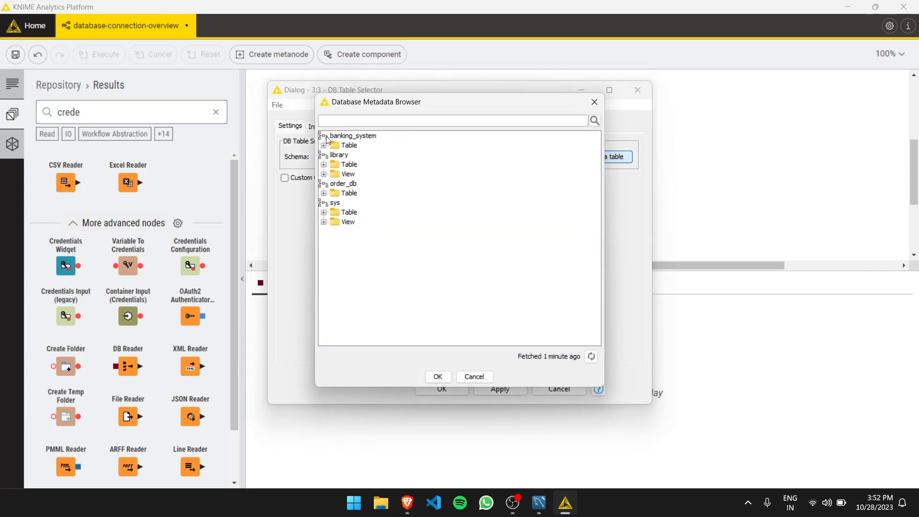
pyautogui.click(323, 164)
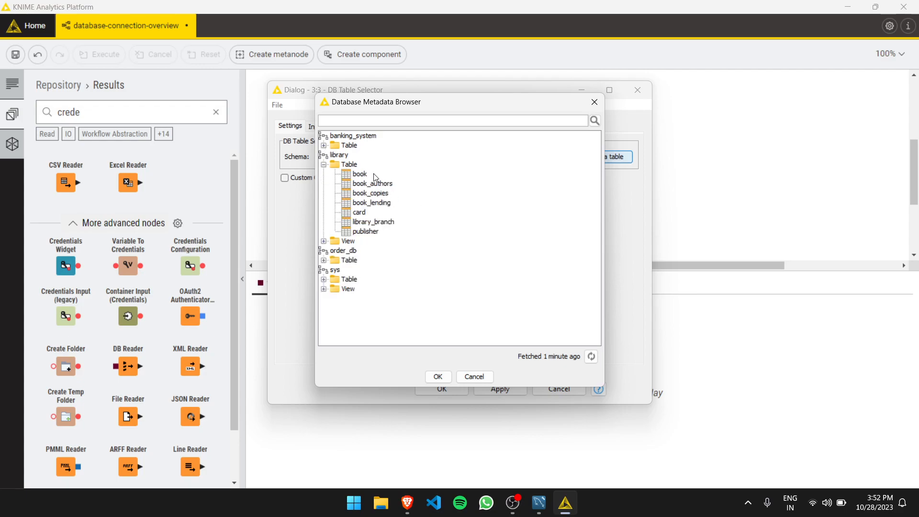
pyautogui.doubleClick(356, 174)
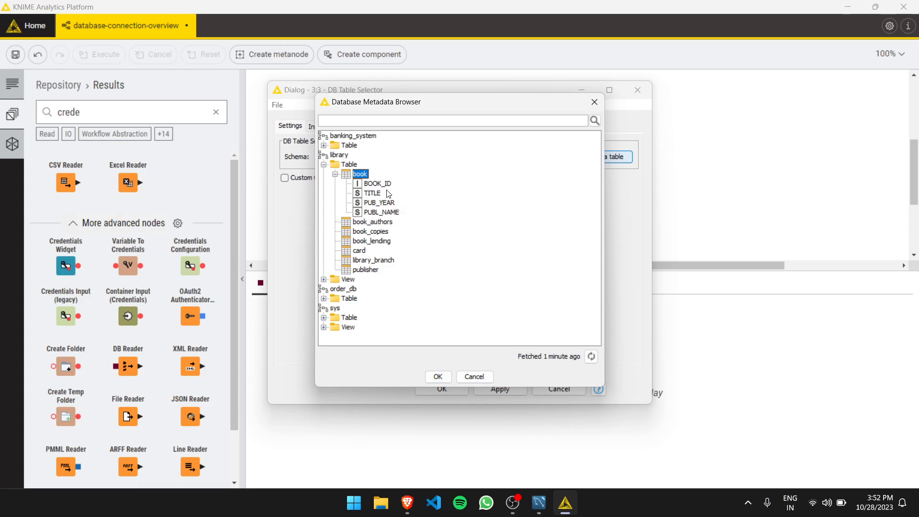
pyautogui.click(437, 376)
pyautogui.click(499, 389)
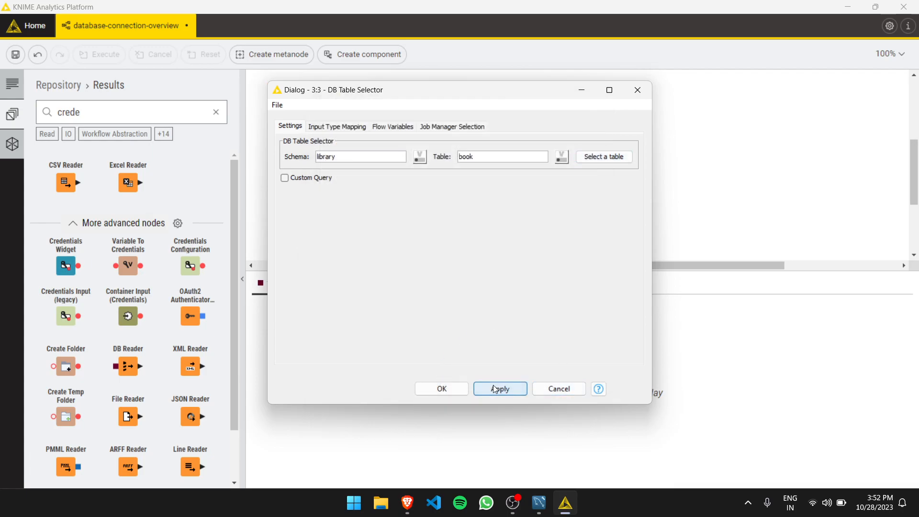
# Confirm the DB Table Selector settings, execute the node and fetch its table rows for preview.
pyautogui.click(441, 388)
pyautogui.click(574, 427)
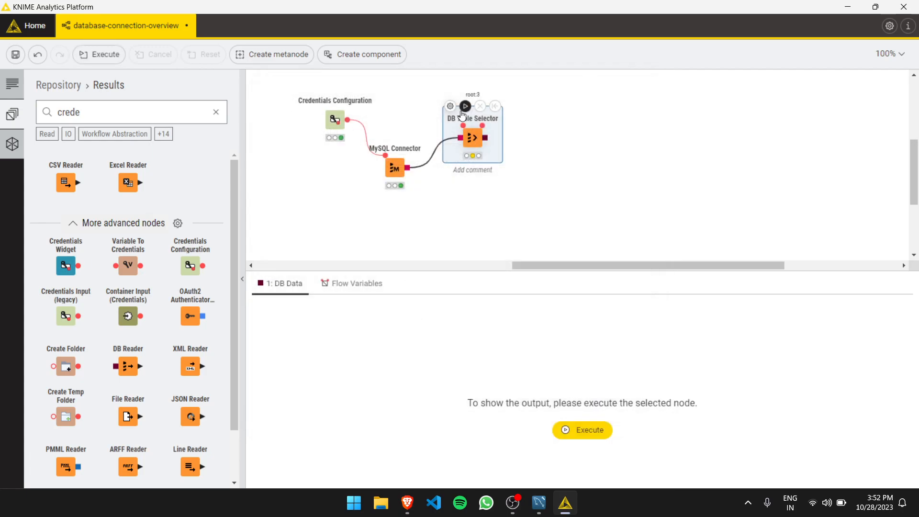
pyautogui.click(570, 415)
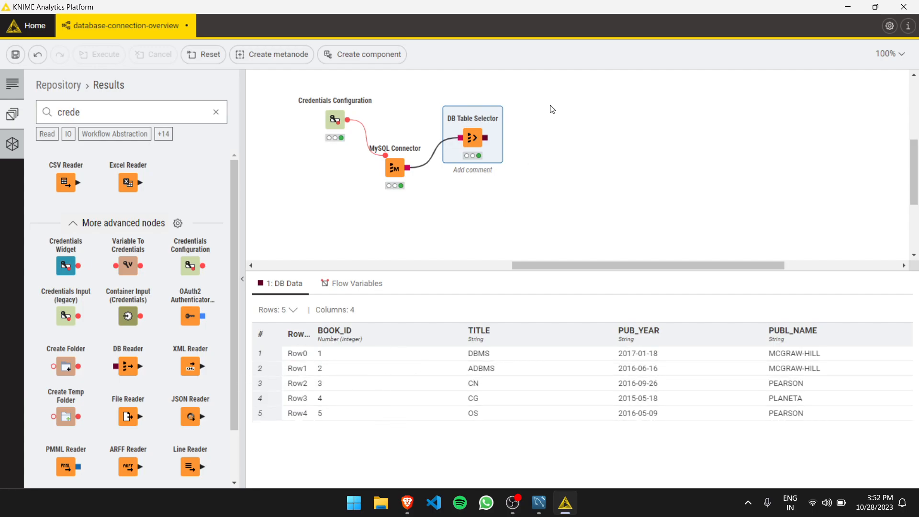
# Add a DB Reader node to the DB Table Selector's output using the search "DB rea", and execute it.
pyautogui.moveTo(486, 142); pyautogui.dragTo(540, 105)
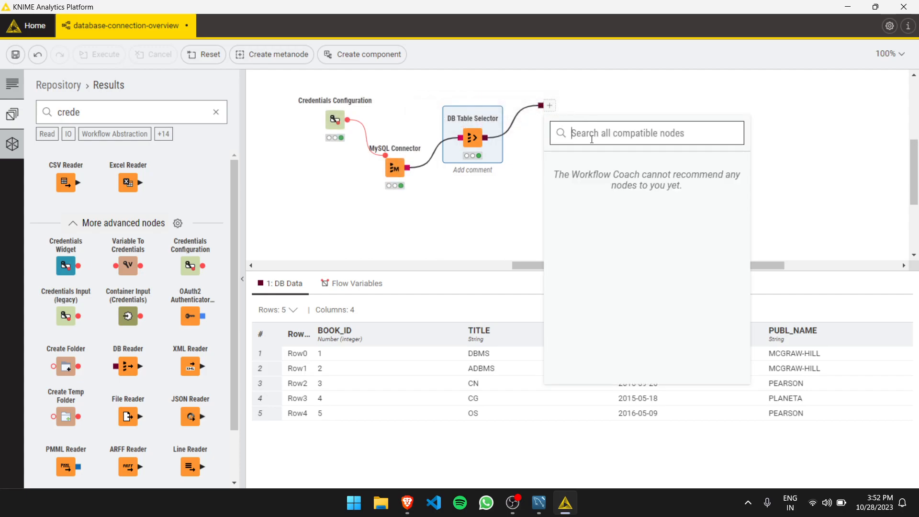
pyautogui.write('DB rea')
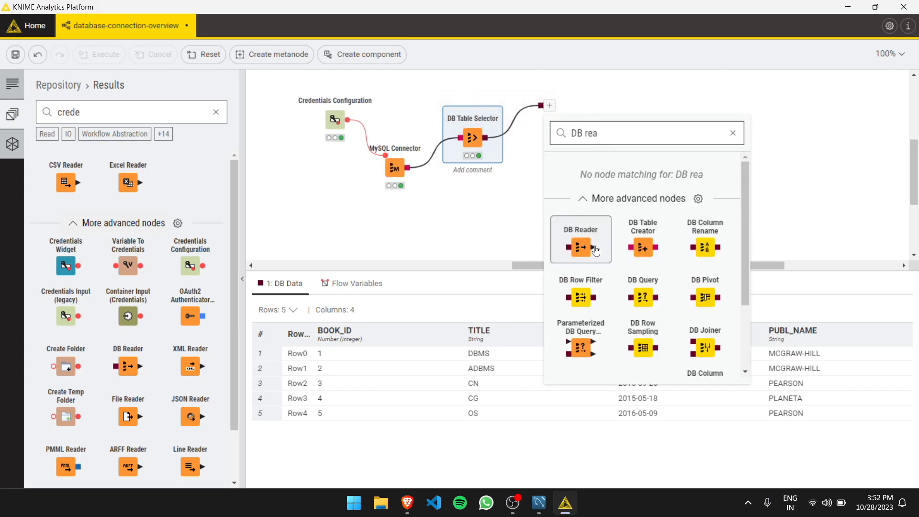
pyautogui.click(595, 250)
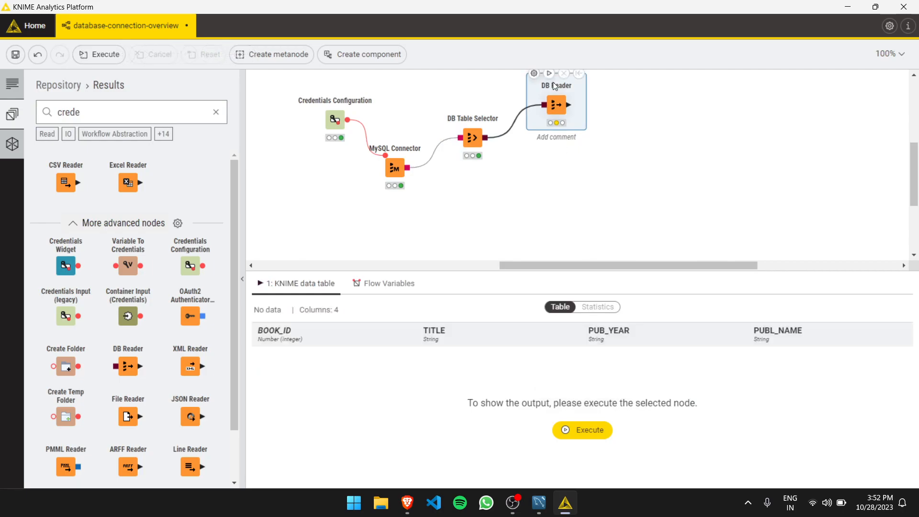
pyautogui.click(585, 429)
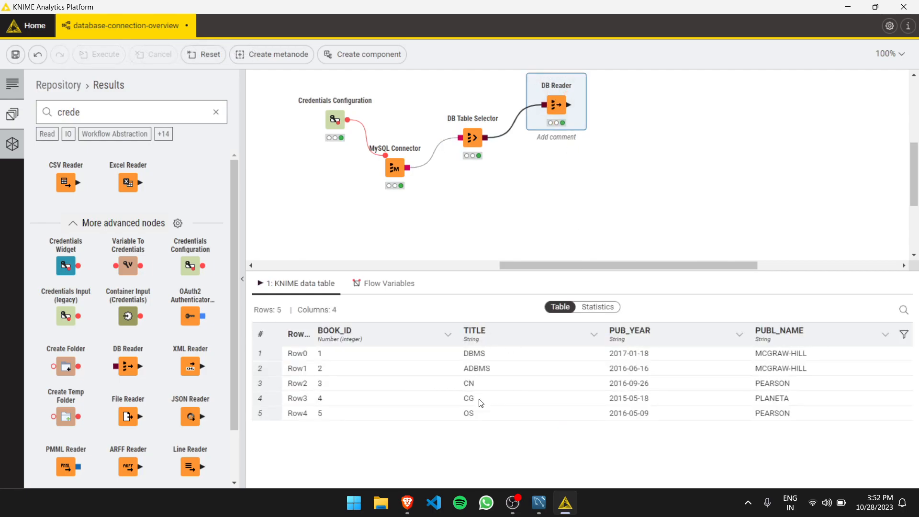
# Reposition the DB Table Selector and DB Reader nodes so they sit close together in one row.
pyautogui.moveTo(558, 108); pyautogui.dragTo(555, 125)
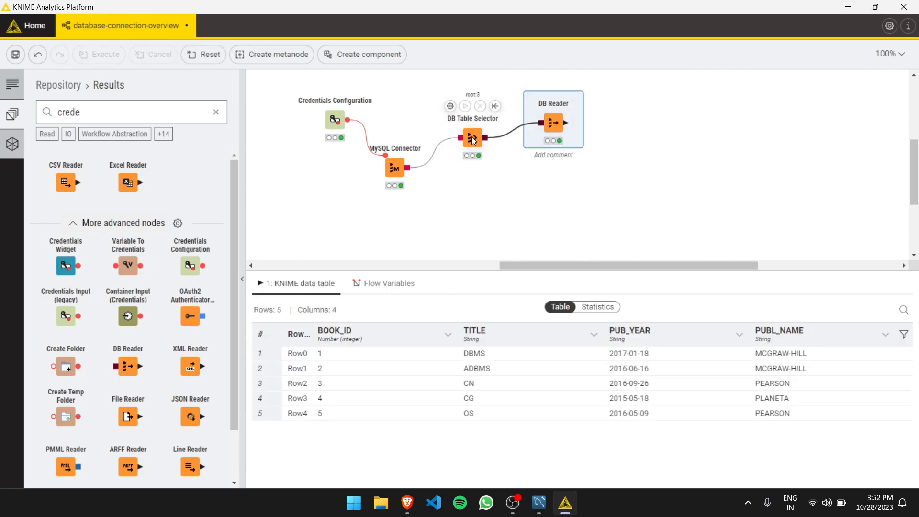
pyautogui.click(467, 138)
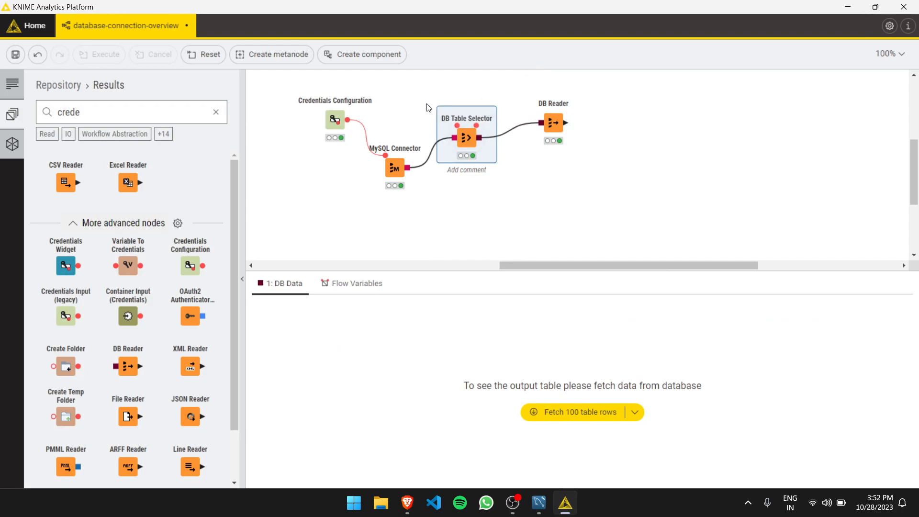
pyautogui.click(482, 156)
pyautogui.click(467, 137)
pyautogui.moveTo(467, 138); pyautogui.dragTo(463, 132)
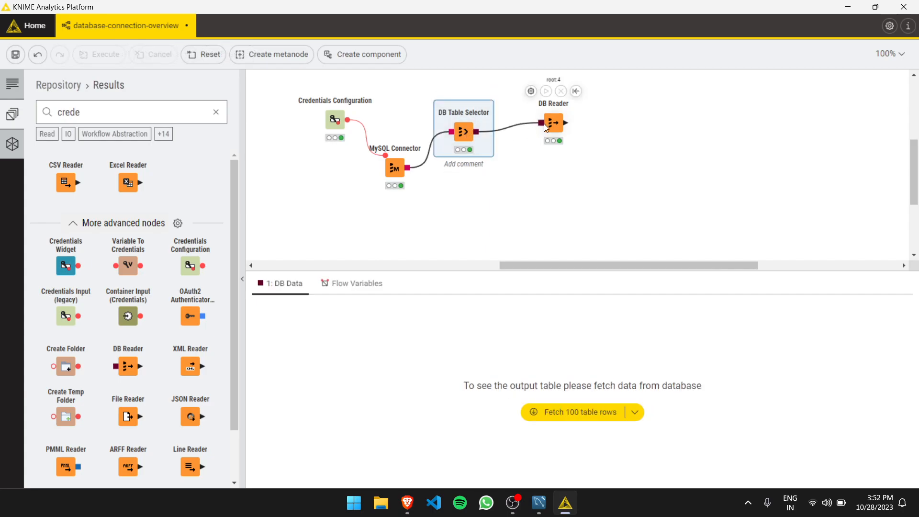
pyautogui.moveTo(553, 125); pyautogui.dragTo(535, 130)
pyautogui.moveTo(504, 91); pyautogui.dragTo(582, 164)
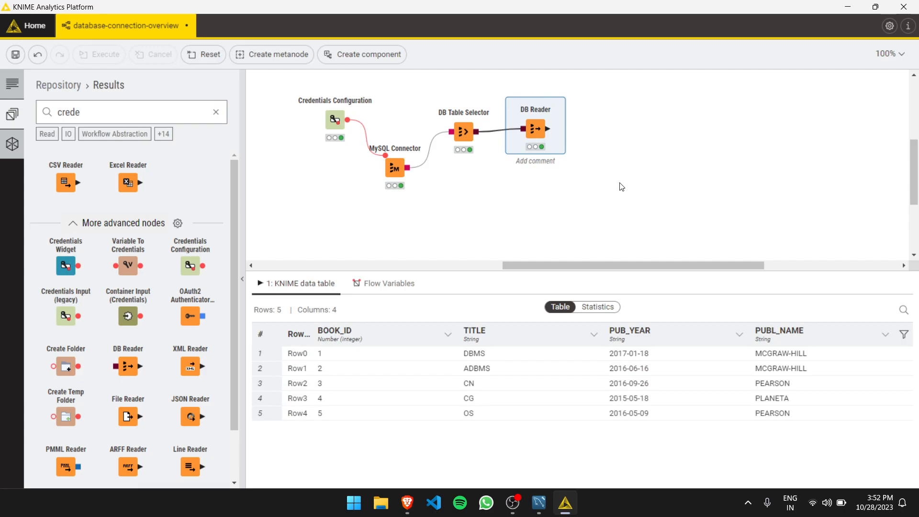
pyautogui.click(508, 91)
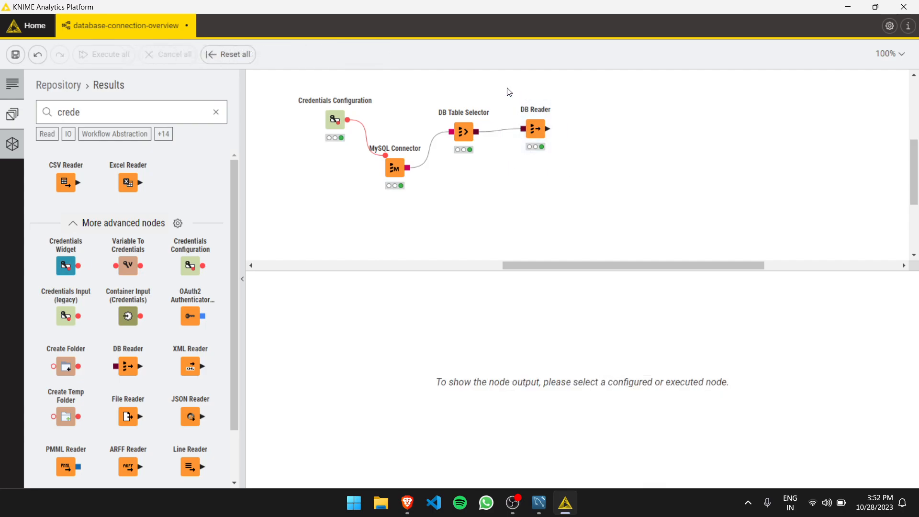
pyautogui.moveTo(509, 91); pyautogui.dragTo(581, 152)
pyautogui.click(581, 153)
# Add a DB Query Reader node below the DB Reader, connected to the MySQL Connector's output, finding it with the search "DB qu".
pyautogui.moveTo(410, 170)
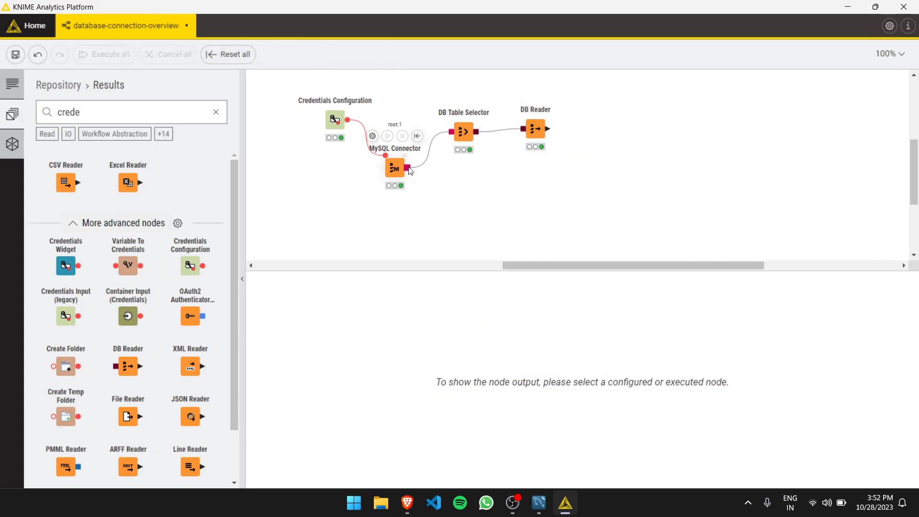
pyautogui.moveTo(410, 171); pyautogui.dragTo(508, 205)
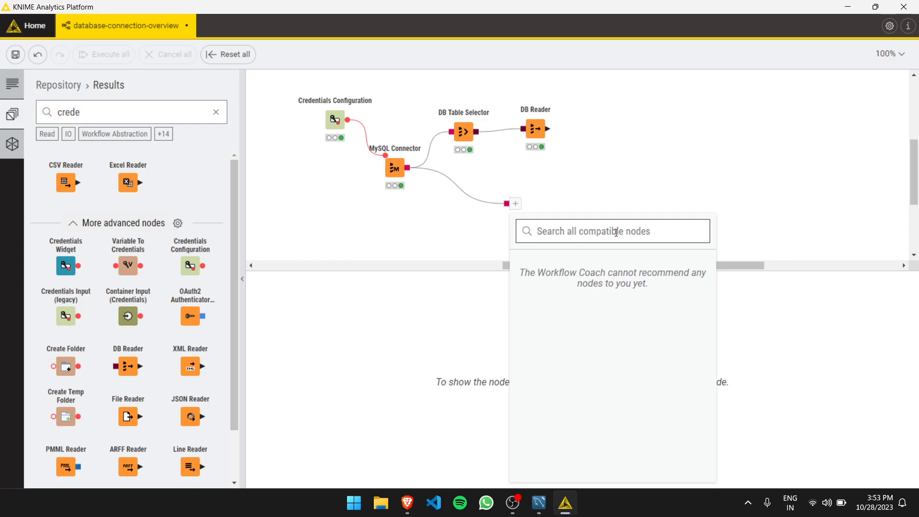
pyautogui.write('DB qu')
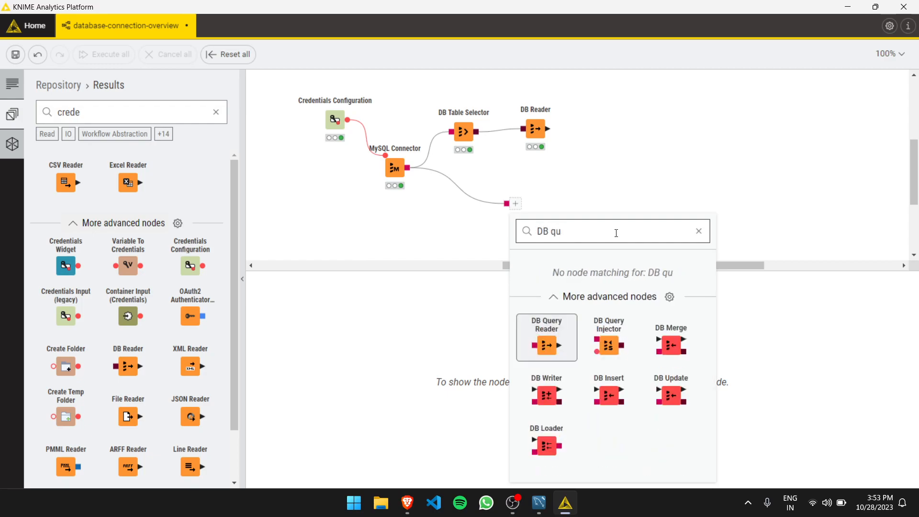
pyautogui.click(545, 346)
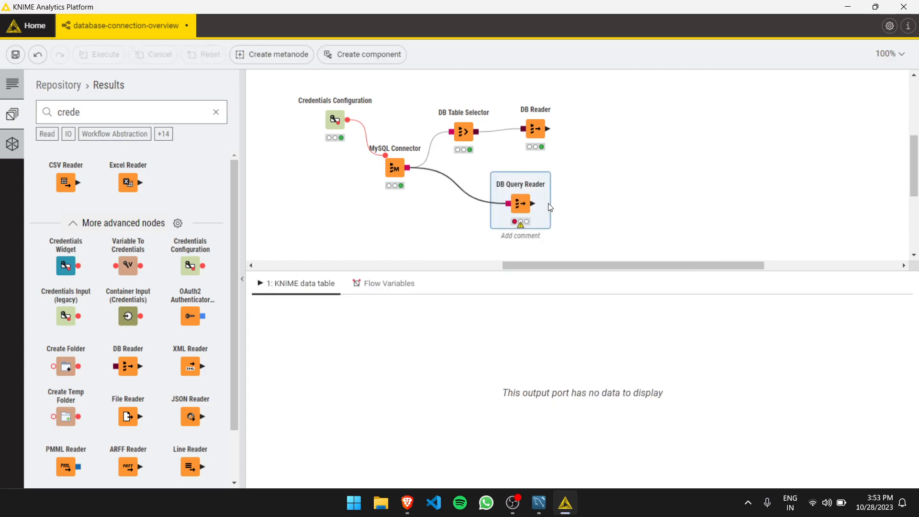
# Set the DB Query Reader's SQL statement to "select * from book_authors;" and execute the node.
pyautogui.click(505, 165)
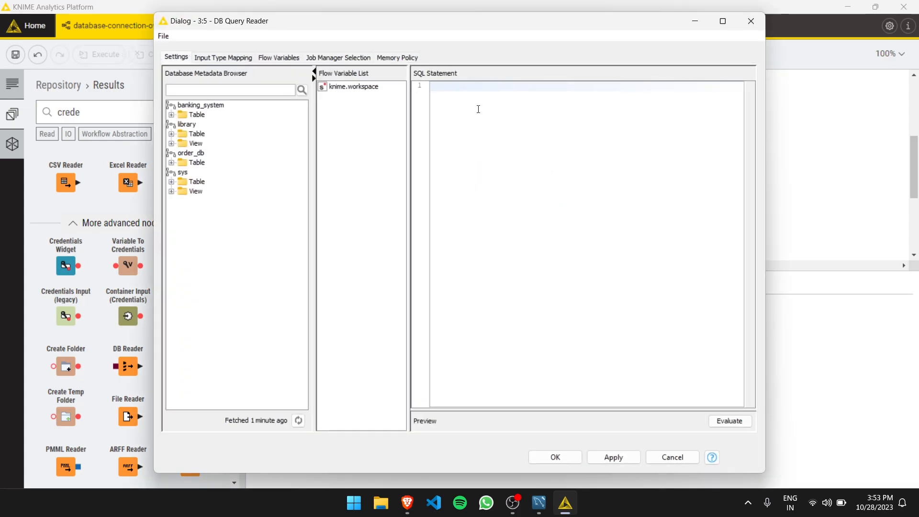
pyautogui.write('use')
pyautogui.press('BackSpace')
pyautogui.press('BackSpace')
pyautogui.press('BackSpace')
pyautogui.write('select')
pyautogui.click(171, 134)
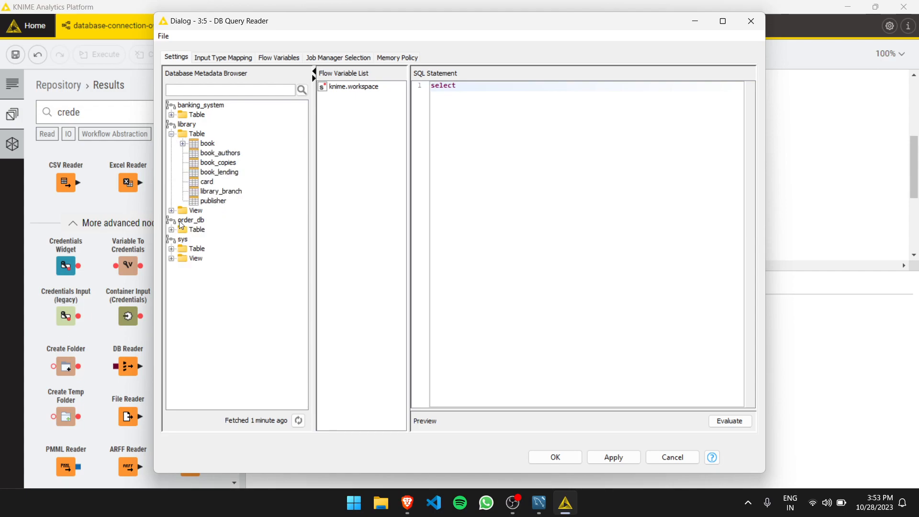
pyautogui.click(471, 88)
pyautogui.write('* from book_authorsl')
pyautogui.press('BackSpace')
pyautogui.write(';')
pyautogui.hotkey('ctrl', 'Return')
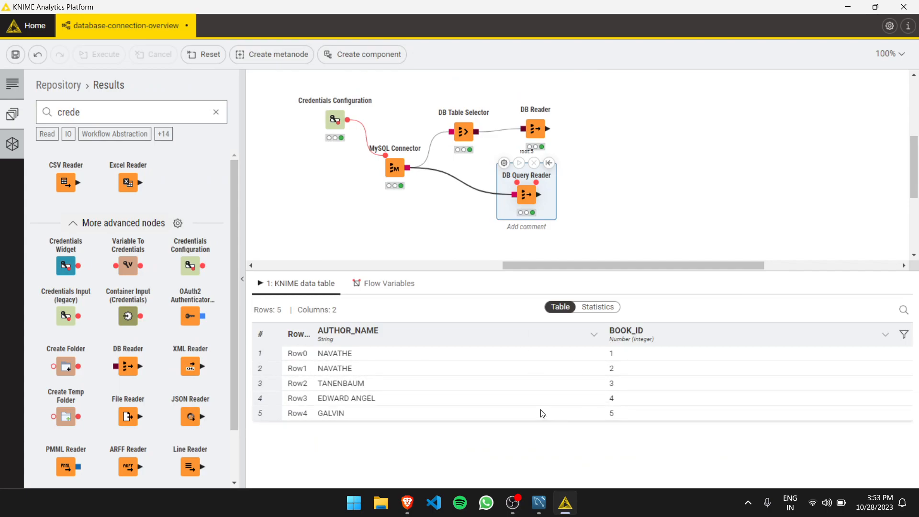
# Change the DB Query Reader's statement to "select * from publisher;" and execute the node.
pyautogui.click(504, 163)
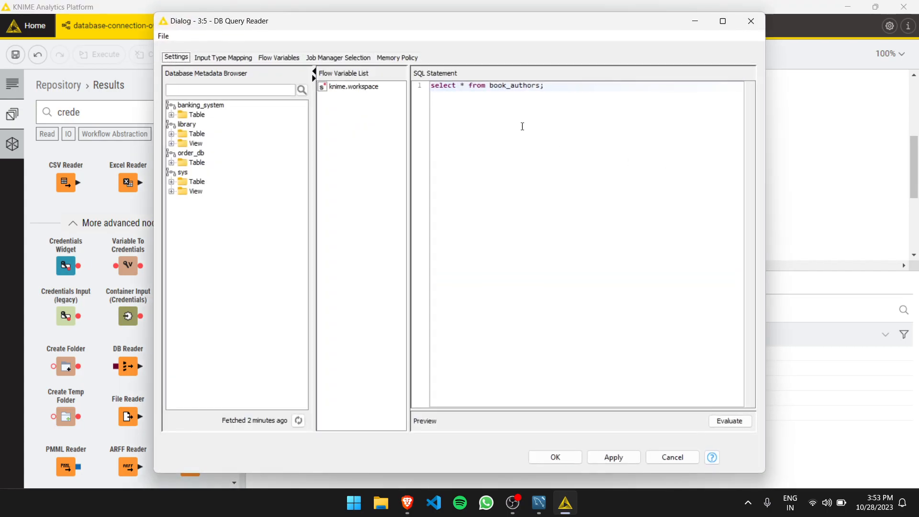
pyautogui.moveTo(540, 86); pyautogui.dragTo(506, 86)
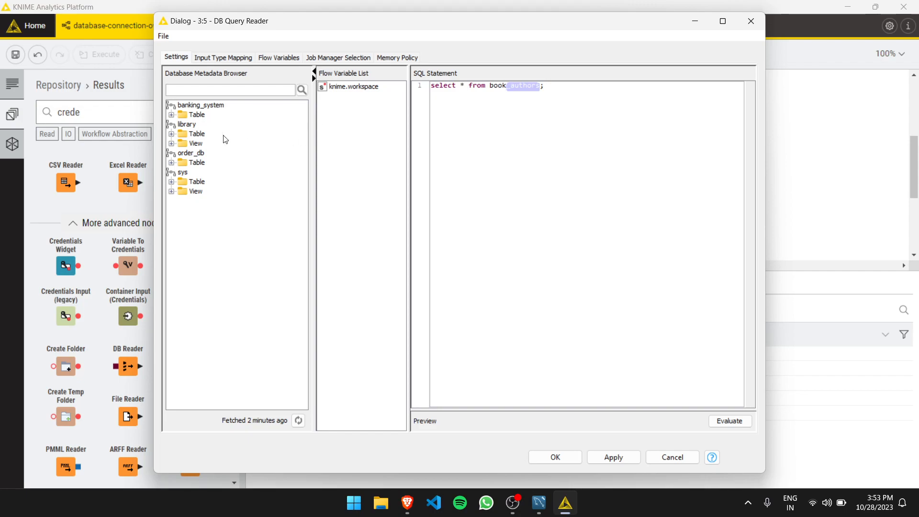
pyautogui.click(172, 133)
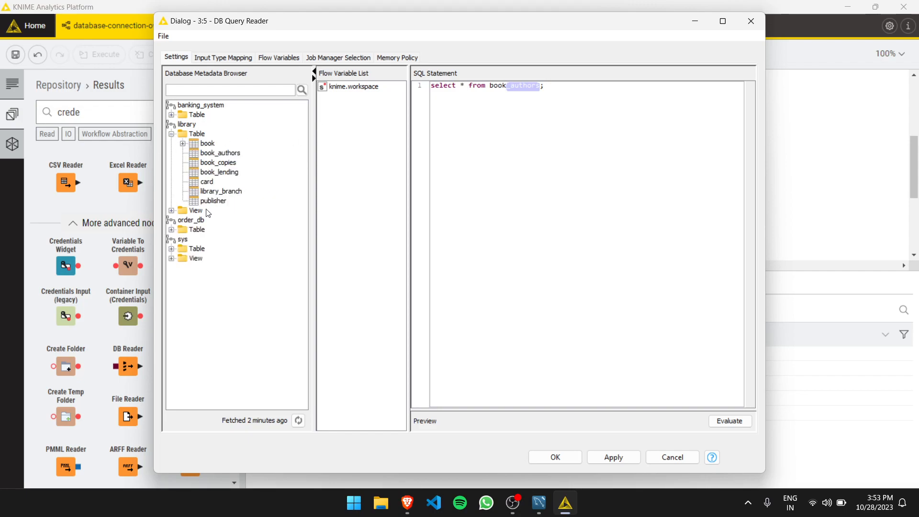
pyautogui.click(522, 86)
pyautogui.doubleClick(522, 85)
pyautogui.write('publisher')
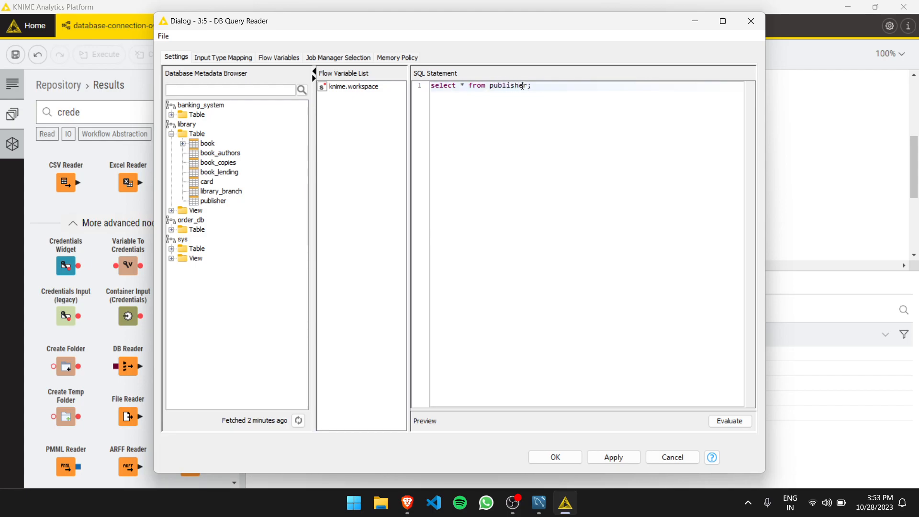
pyautogui.click(555, 457)
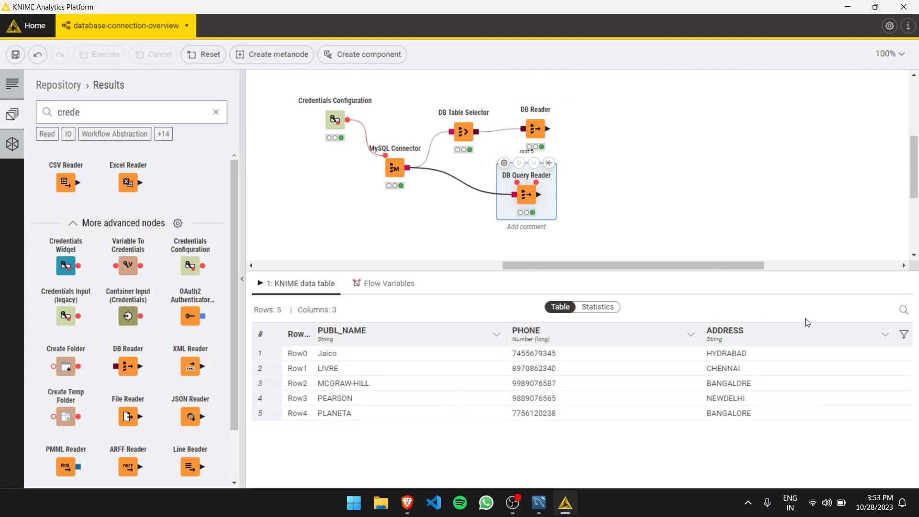
# Try to filter the publisher query by adding "where ADDRESS is BANGALORE" and execute the node.
pyautogui.click(504, 163)
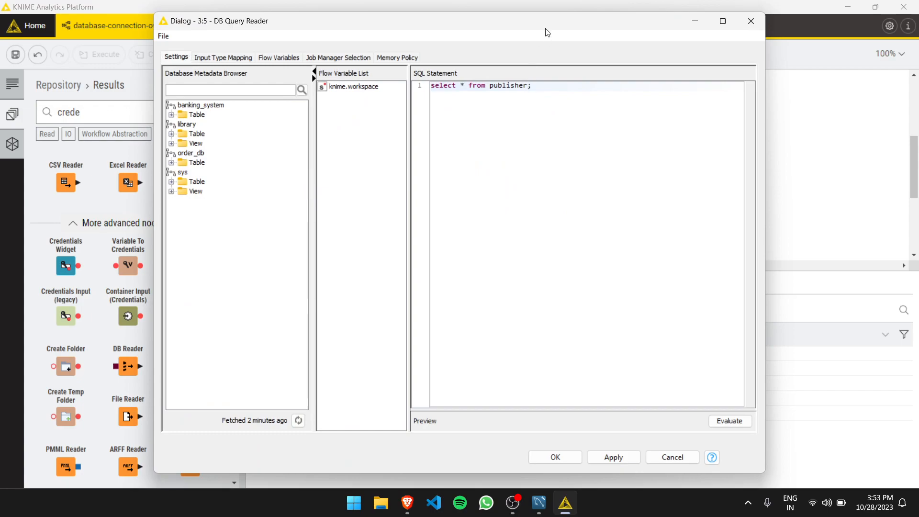
pyautogui.moveTo(541, 29); pyautogui.dragTo(581, 73)
pyautogui.click(566, 132)
pyautogui.write('where ADDRESS ')
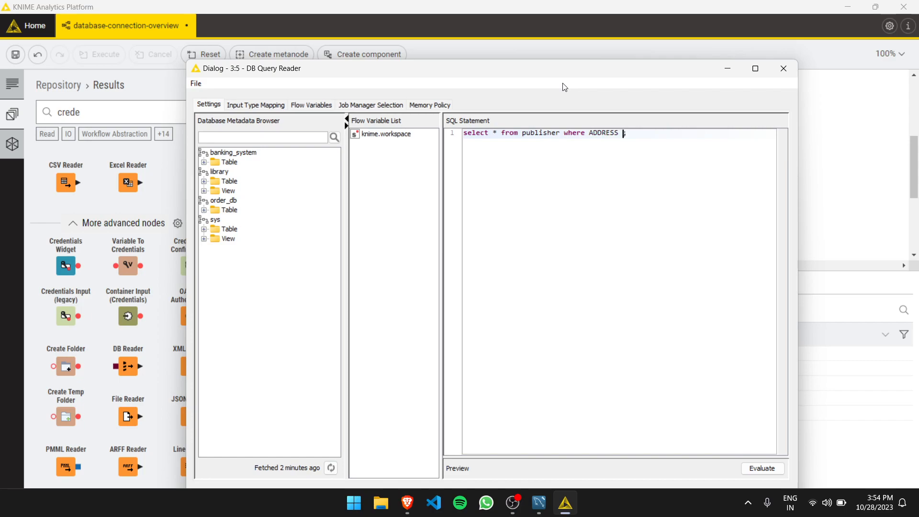
pyautogui.write("is 'New")
pyautogui.press('BackSpace')
pyautogui.press('BackSpace')
pyautogui.press('BackSpace')
pyautogui.write('BANGALORE')
pyautogui.hotkey('ctrl', 'Return')
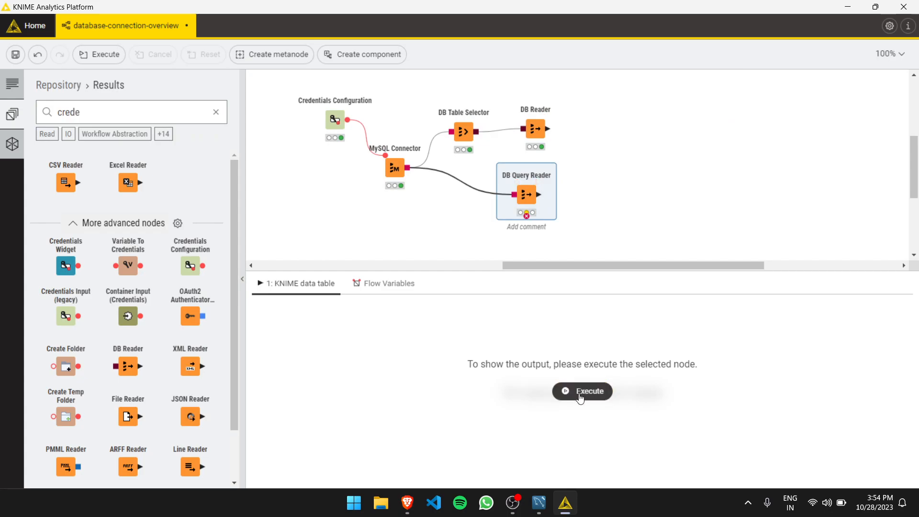
# Remove the where clause from the DB Query Reader's publisher query and execute the node again.
pyautogui.doubleClick(523, 181)
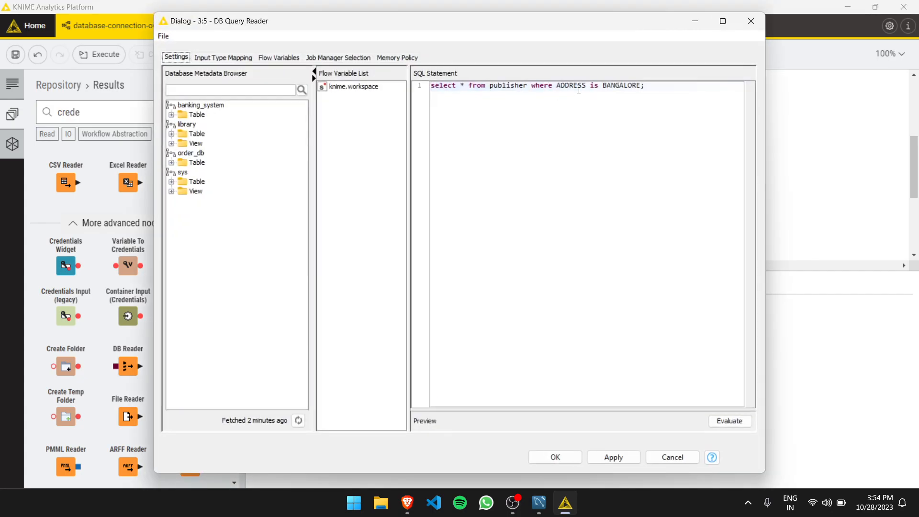
pyautogui.moveTo(613, 29); pyautogui.dragTo(620, 146)
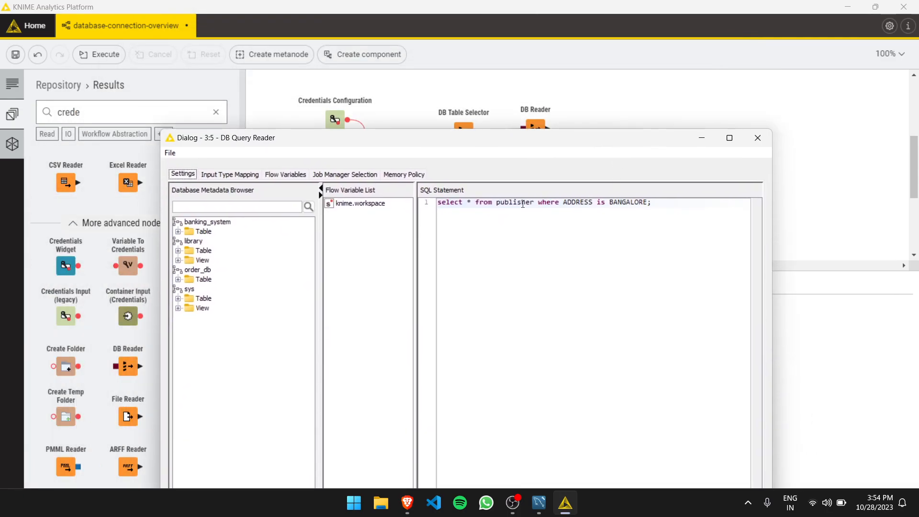
pyautogui.moveTo(534, 197); pyautogui.dragTo(649, 201)
pyautogui.press('BackSpace')
pyautogui.hotkey('ctrl', 'Return')
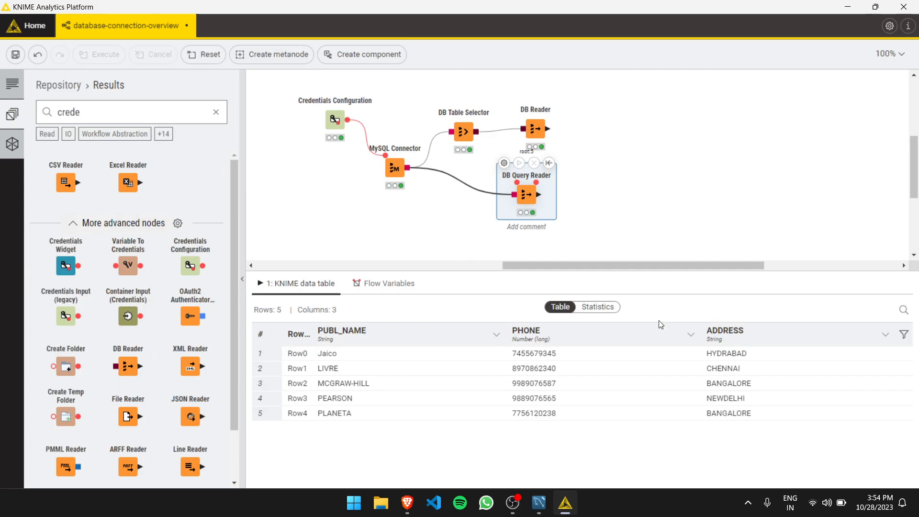
pyautogui.hotkey('alt', 'Tab')
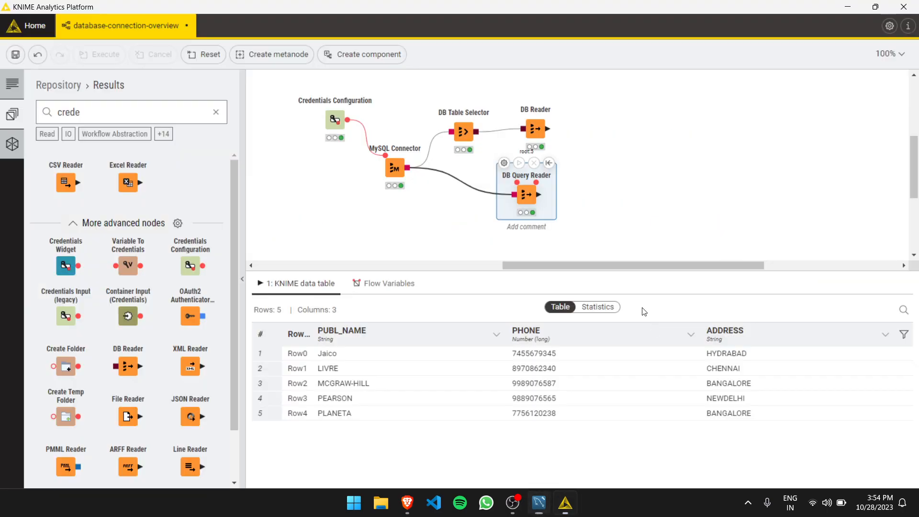
pyautogui.hotkey('alt', 'Tab')
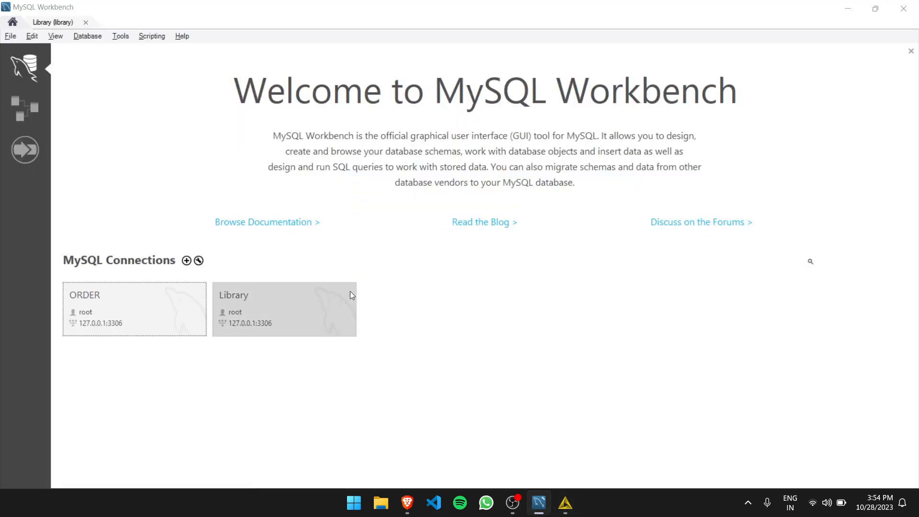
pyautogui.hotkey('alt', 'Tab')
# Change the DB Query Reader's statement to "select * from publisher where address = 'BANGALORE'" and execute the node.
pyautogui.click(504, 165)
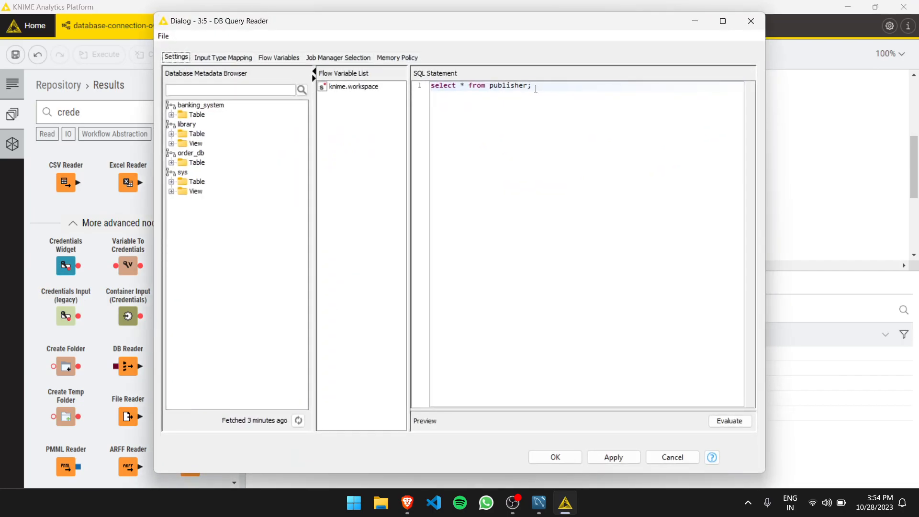
pyautogui.write('where addres')
pyautogui.press('BackSpace')
pyautogui.write("= 'BANGAOLORE")
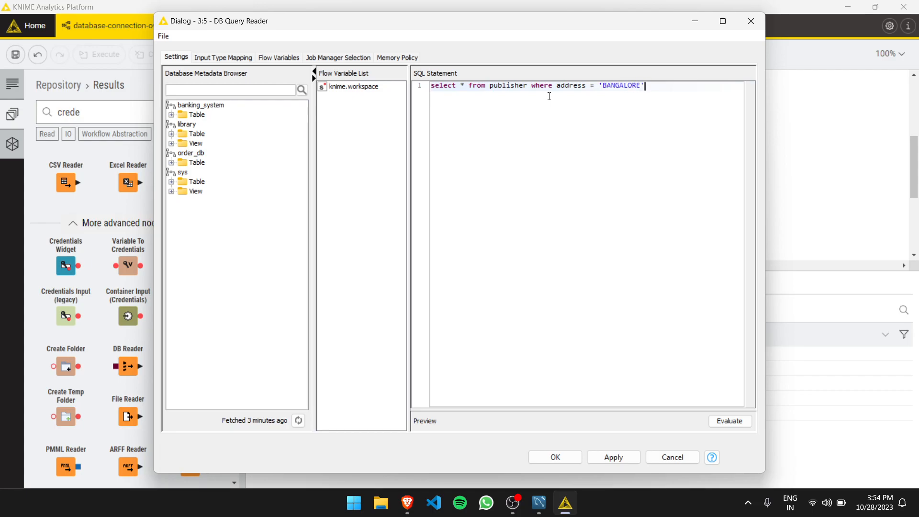
pyautogui.hotkey('ctrl', 'Return')
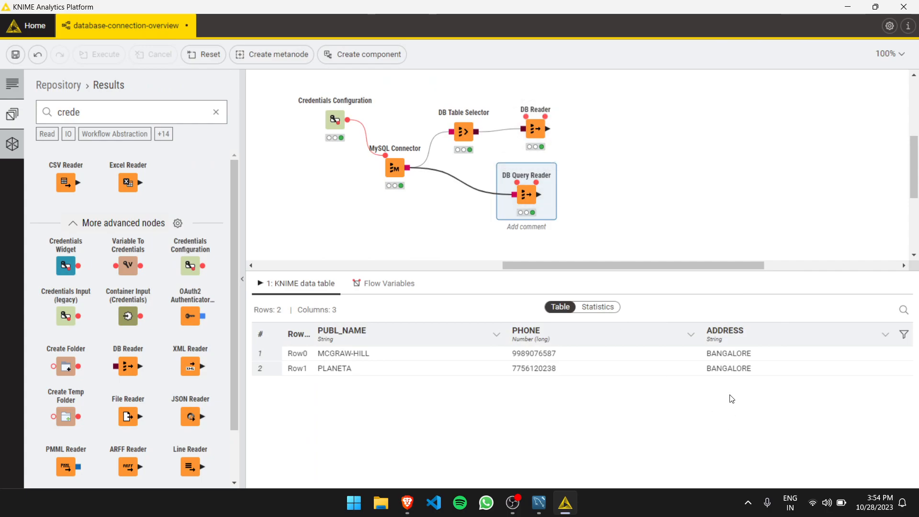
# Shift the DB Query Reader node slightly closer to the MySQL Connector in the workflow.
pyautogui.moveTo(529, 183)
pyautogui.moveTo(529, 197); pyautogui.dragTo(508, 185)
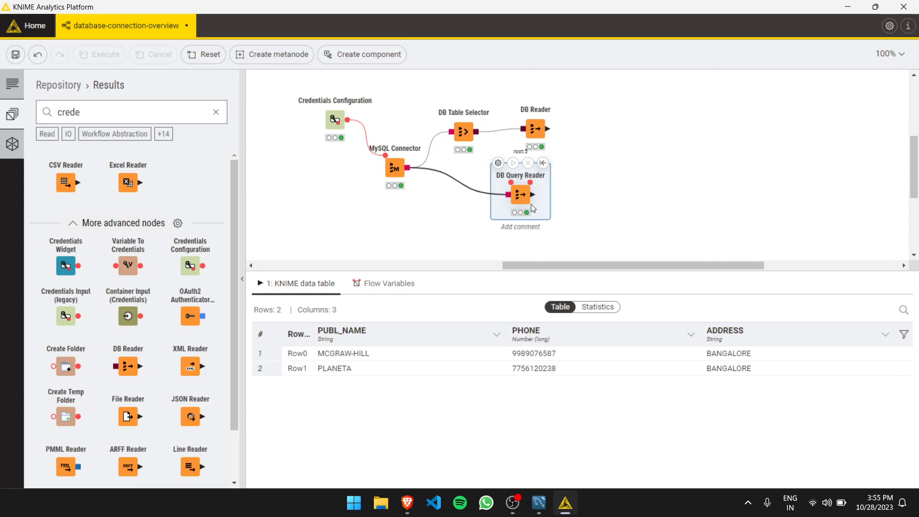
# Tidy the workflow layout by moving the DB Query Reader slightly down and the DB Table Selector slightly up.
pyautogui.click(568, 185)
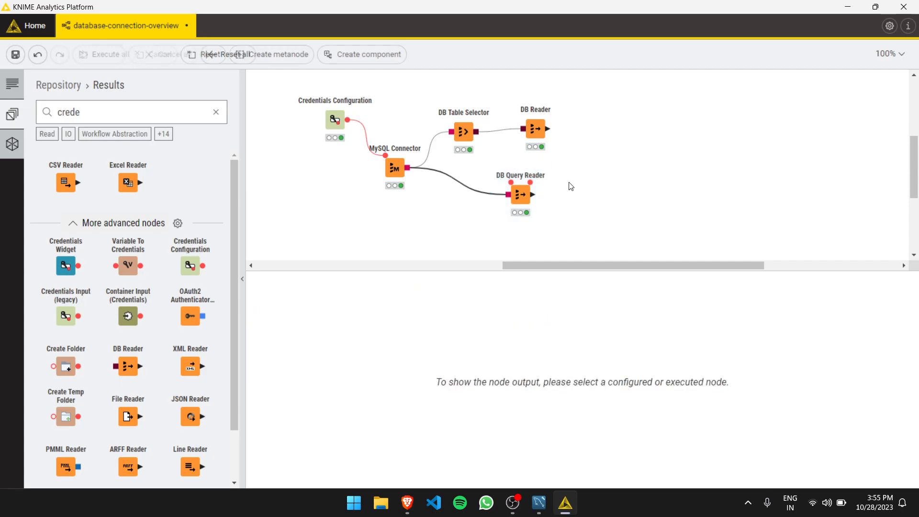
pyautogui.moveTo(520, 195); pyautogui.dragTo(529, 201)
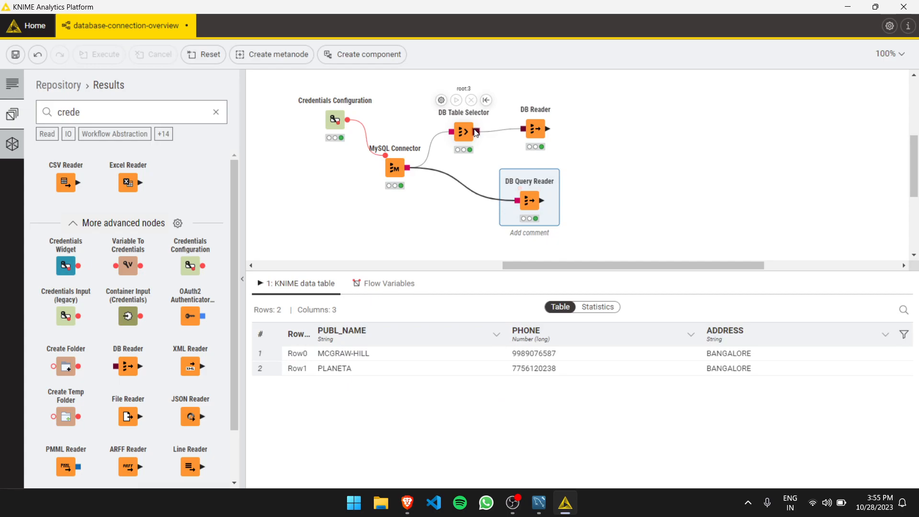
pyautogui.moveTo(463, 132); pyautogui.dragTo(466, 120)
# Add a Bar Chart node connected to the DB Reader's output, finding it among the compatible nodes with "bar".
pyautogui.moveTo(527, 131)
pyautogui.moveTo(529, 135); pyautogui.dragTo(603, 137)
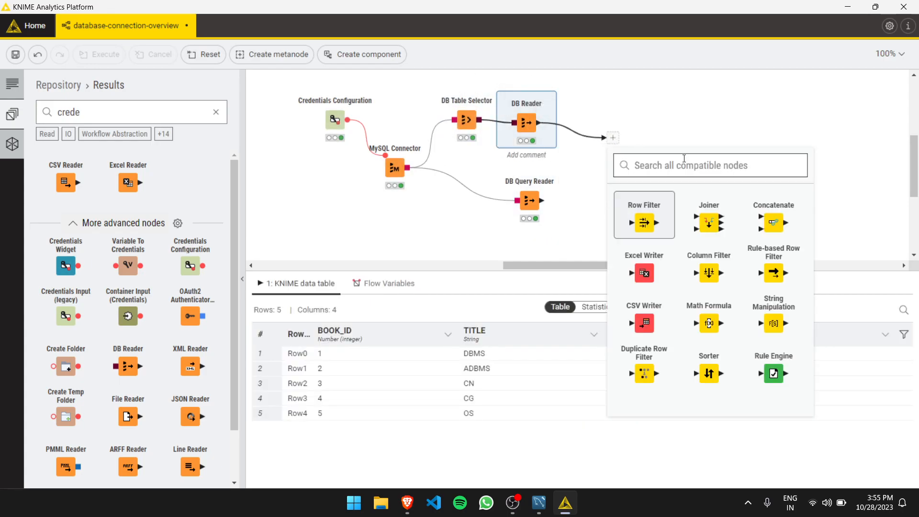
pyautogui.write('bar')
pyautogui.click(630, 216)
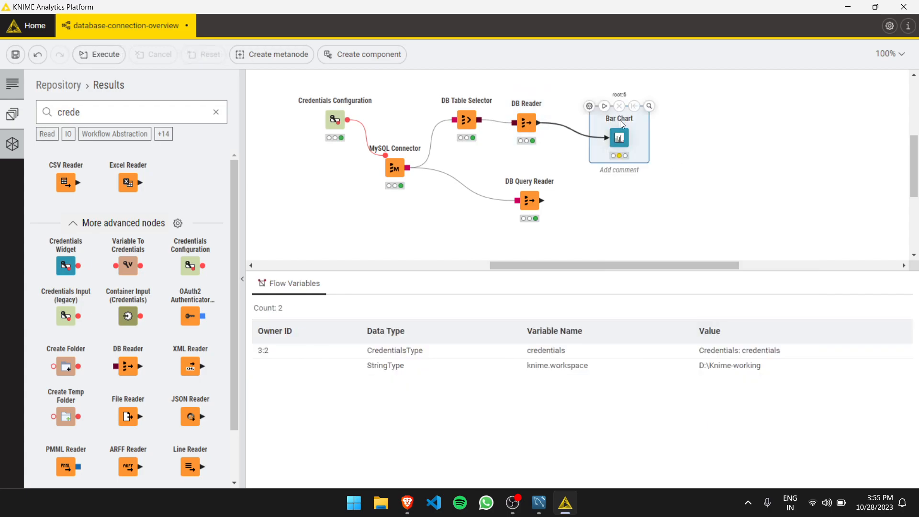
# Save and execute the DB Reader's Bar Chart with its default settings to preview the chart, and close its dialog.
pyautogui.click(593, 110)
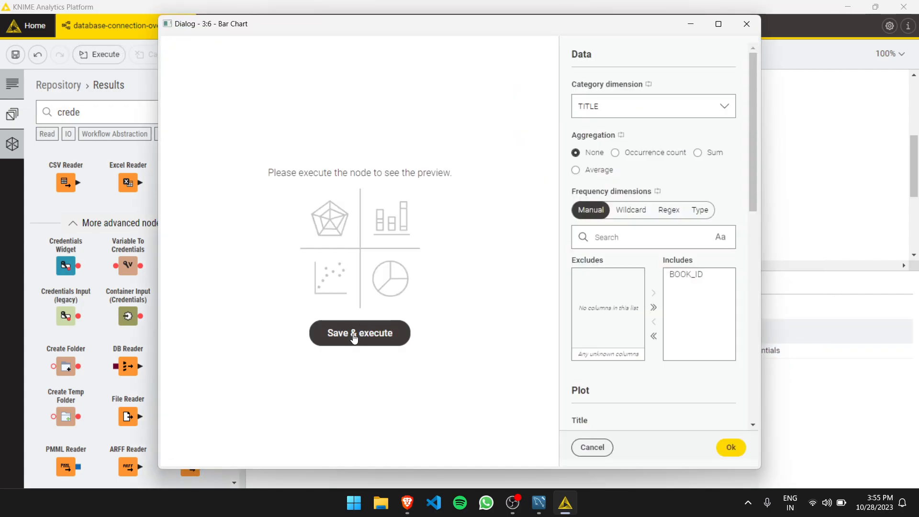
pyautogui.click(363, 333)
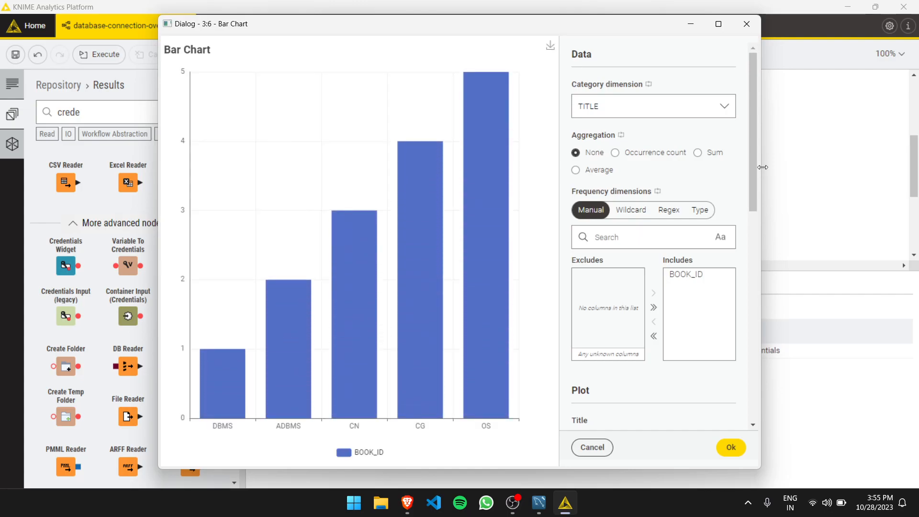
pyautogui.click(757, 31)
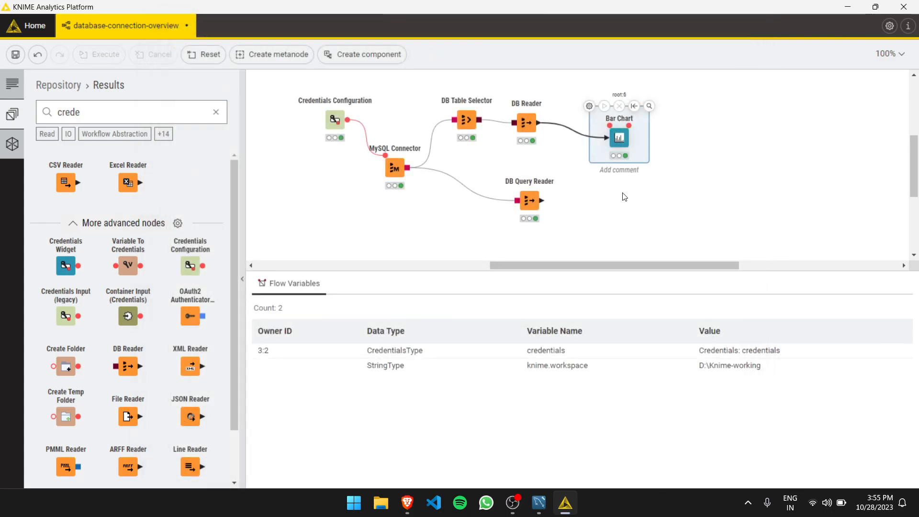
# Add a second Bar Chart node connected to the DB Query Reader's output, searching the compatible nodes for "bar".
pyautogui.click(529, 198)
pyautogui.moveTo(539, 203); pyautogui.dragTo(610, 210)
pyautogui.write('bar')
pyautogui.click(645, 266)
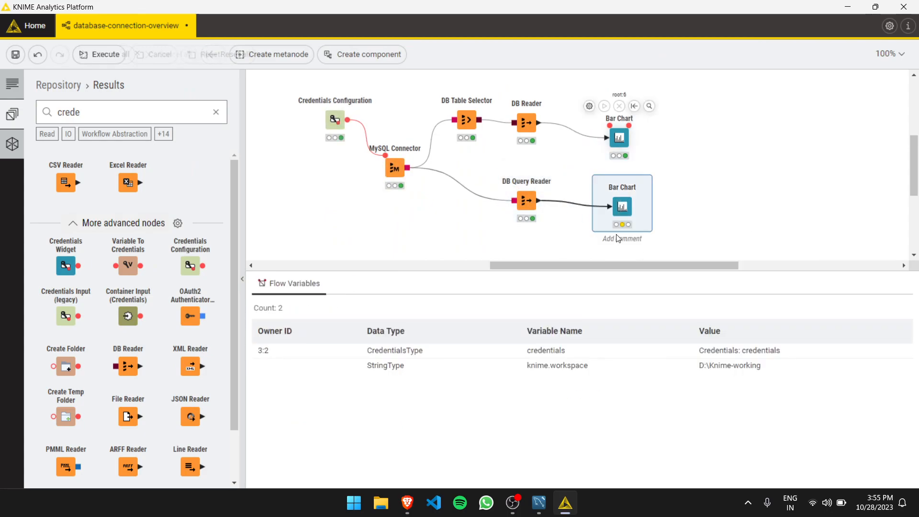
# Execute the DB Query Reader's Bar Chart with default settings to preview it, and move the node slightly closer to the reader.
pyautogui.doubleClick(622, 209)
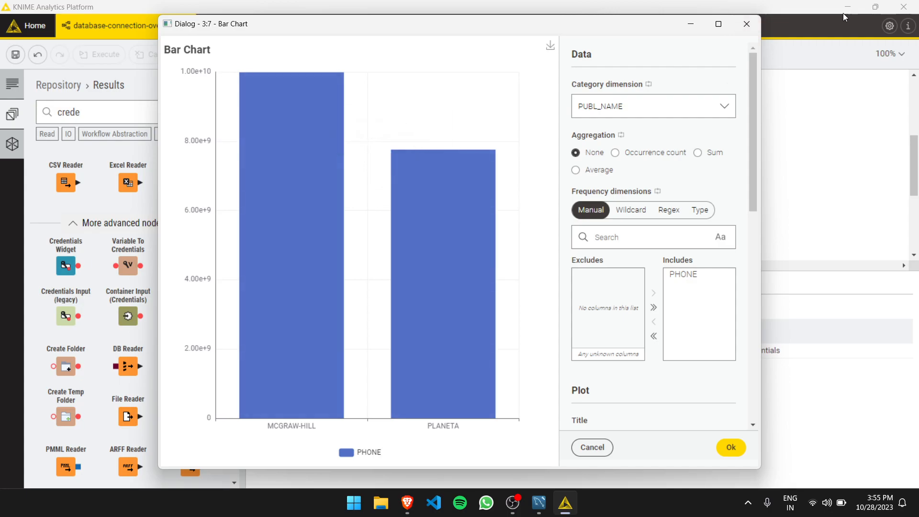
pyautogui.click(746, 24)
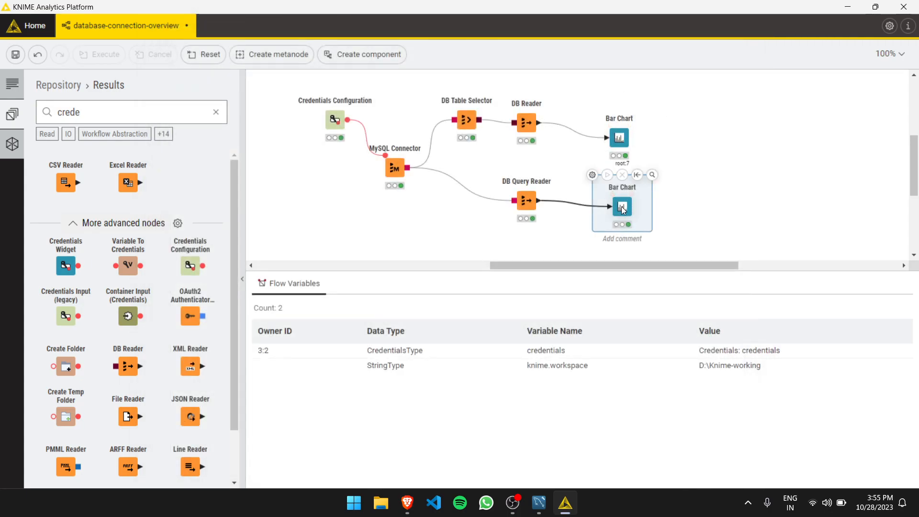
pyautogui.moveTo(622, 210); pyautogui.dragTo(604, 213)
pyautogui.click(675, 226)
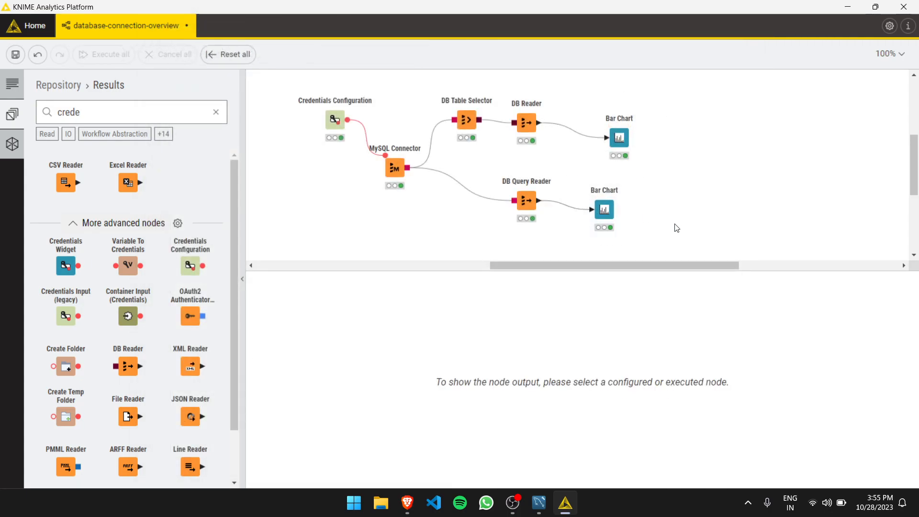